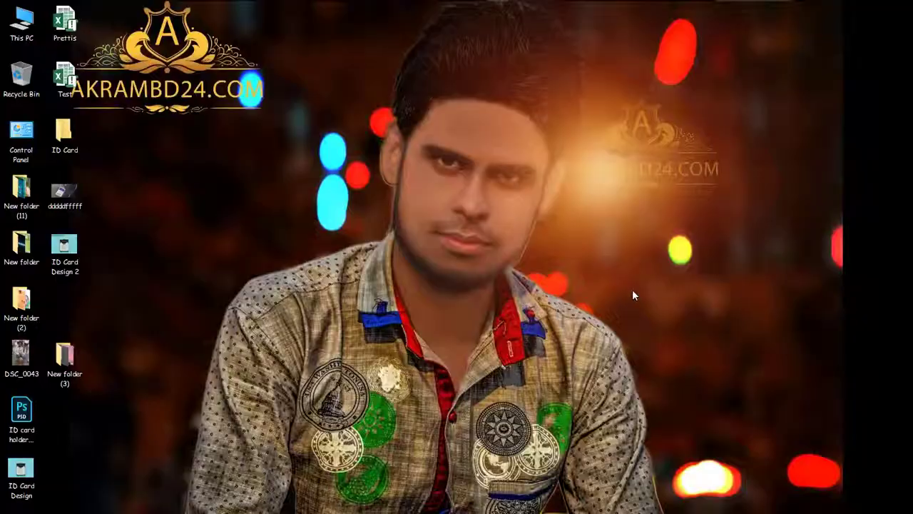
right_click(644, 246)
left_click(641, 280)
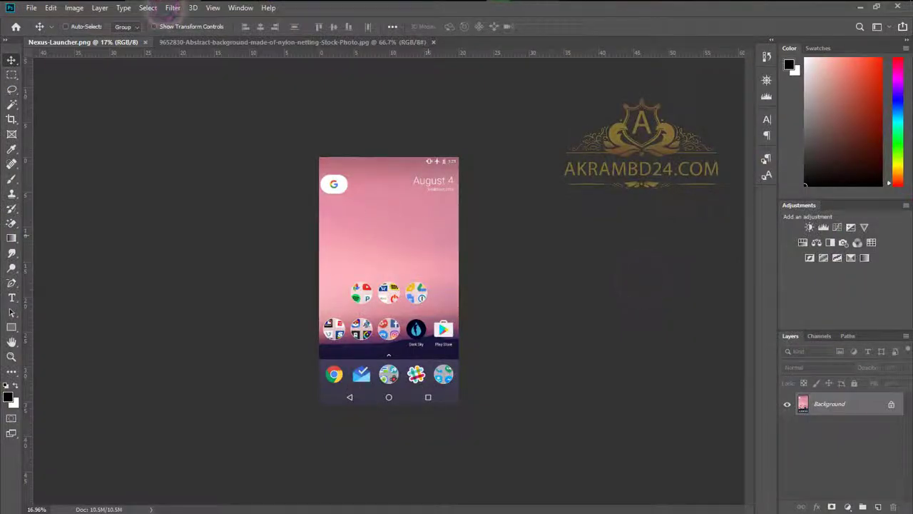
- Start a new document and set its width and height to 2500 pixels, copying the value from the Notepad notes
left_click(31, 7)
left_click(80, 26)
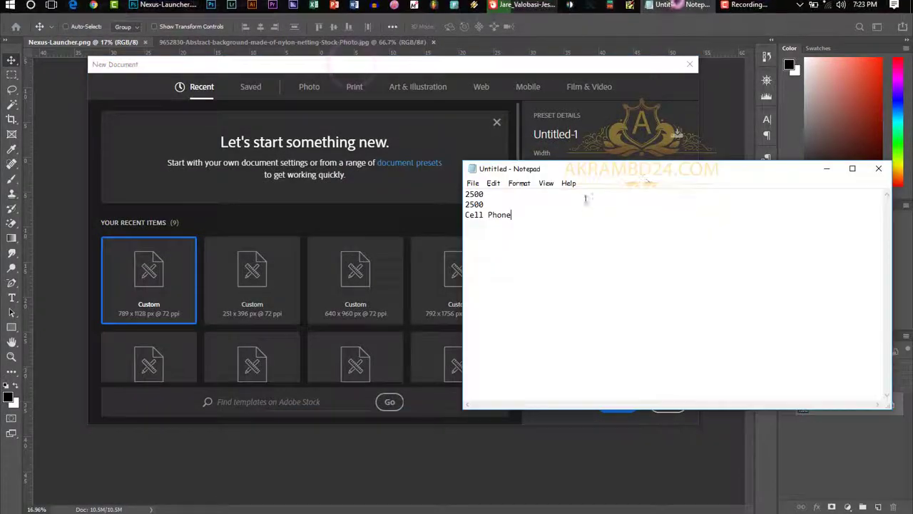
double_click(516, 196)
key("ctrl+c")
left_click(493, 182)
left_click(504, 232)
left_click(826, 169)
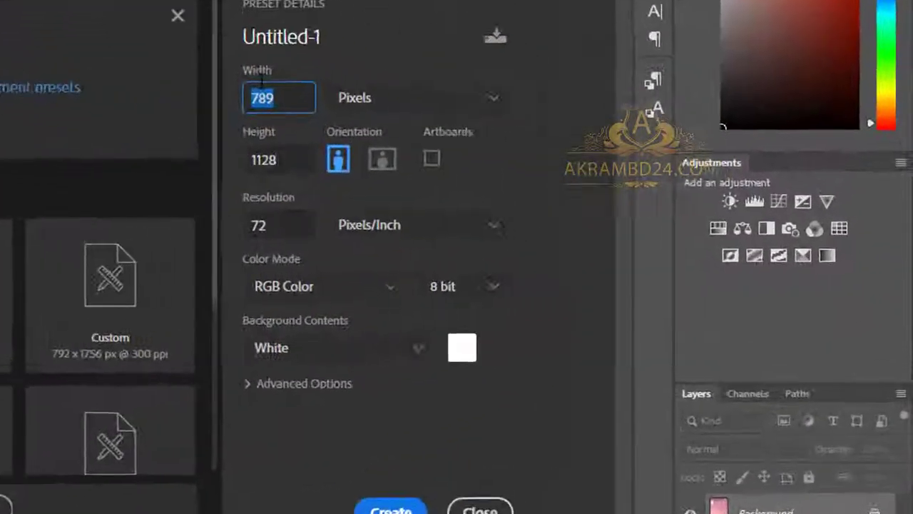
key("ctrl+v")
double_click(536, 208)
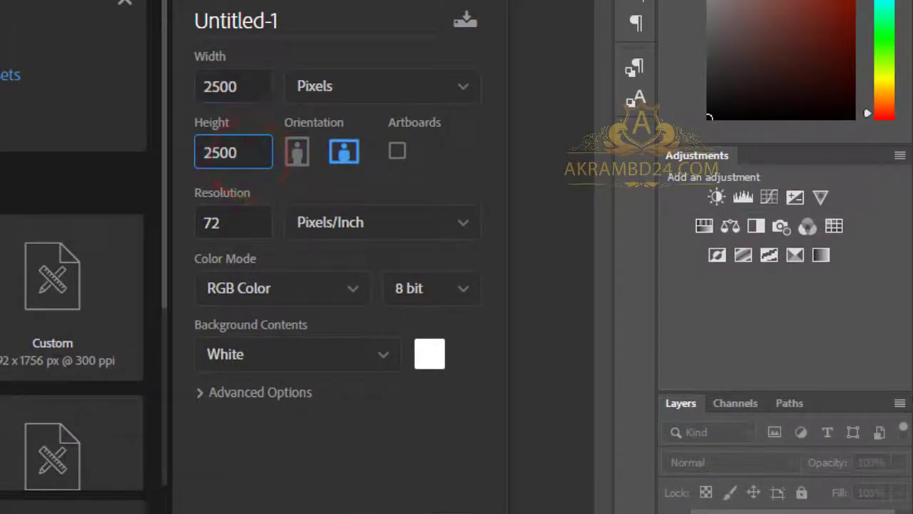
- Name the new document "Cell Phone" using the text copied from Notepad, and create it
key("alt+Tab")
left_click_drag(165, 174, 65, 174)
key("ctrl+c")
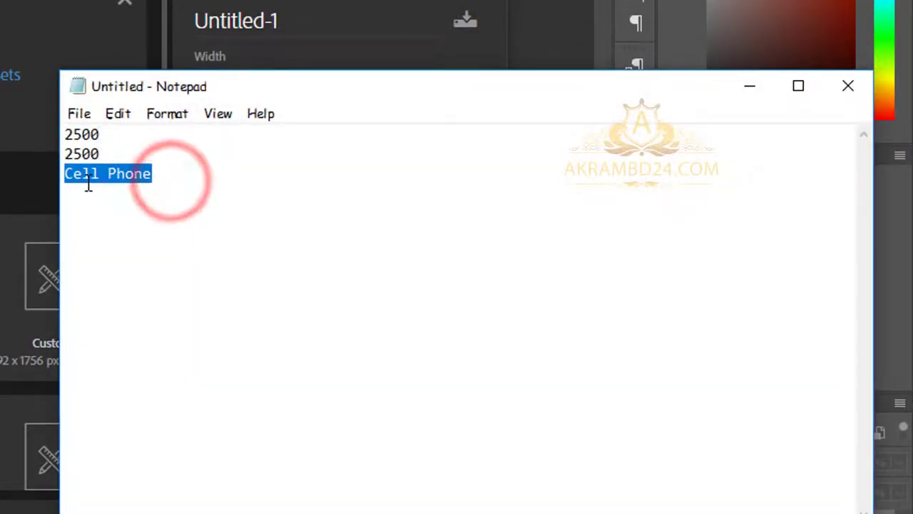
left_click(748, 89)
left_click(300, 20)
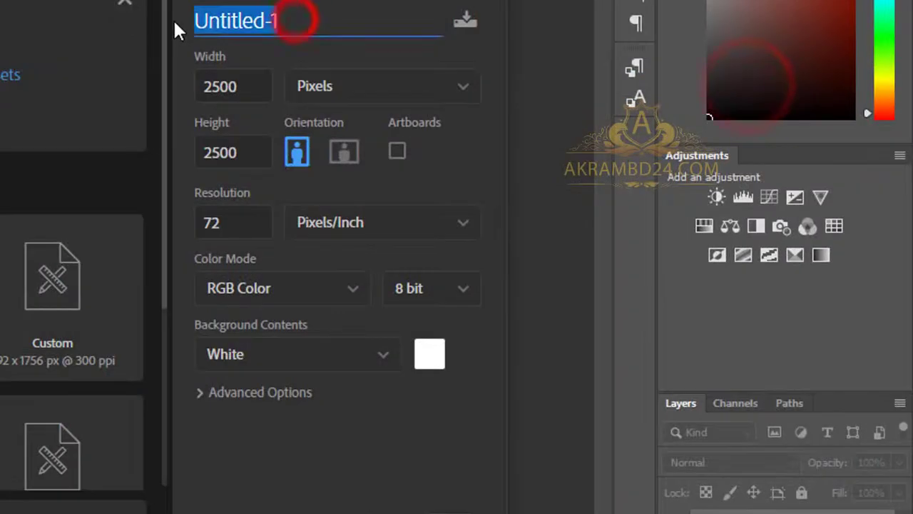
key("ctrl+v")
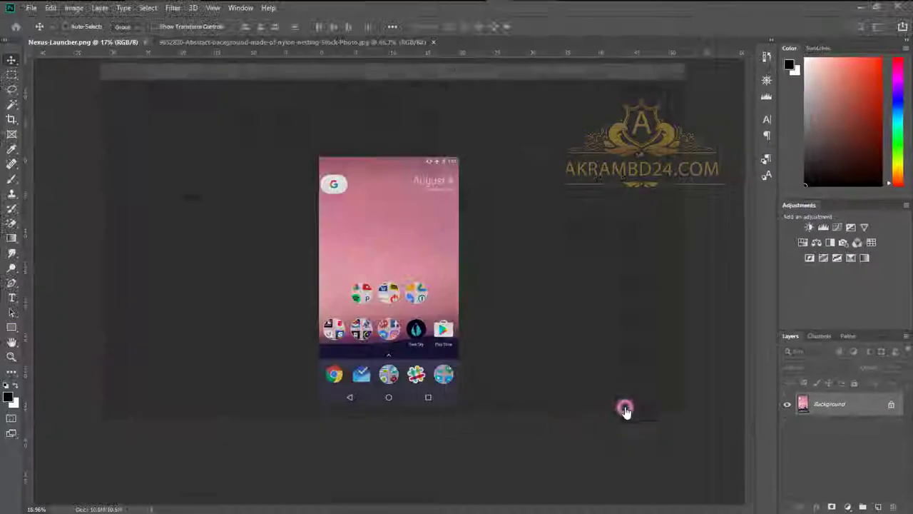
- Unlock the Background layer of Nexus-Launcher.png and bring the image into the Cell Phone document
left_click(184, 43)
left_click_drag(389, 221, 339, 188)
left_click(890, 405)
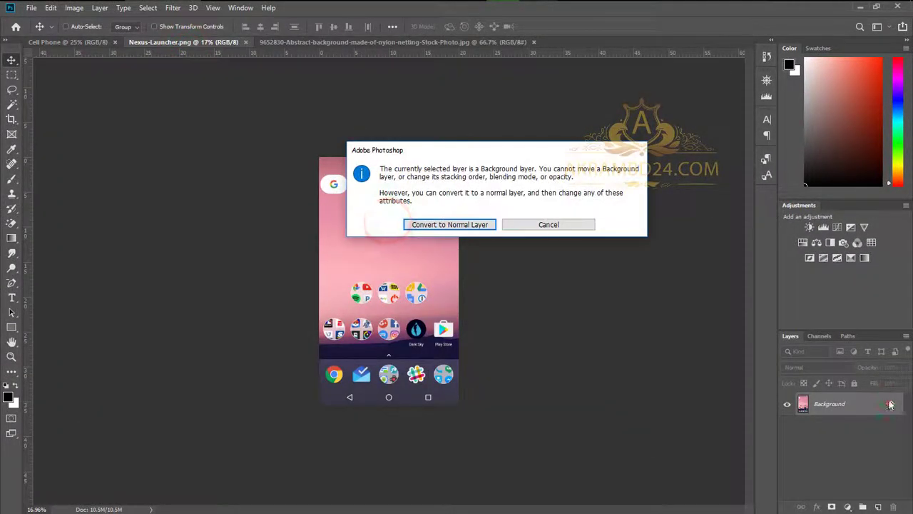
left_click(554, 224)
left_click(892, 405)
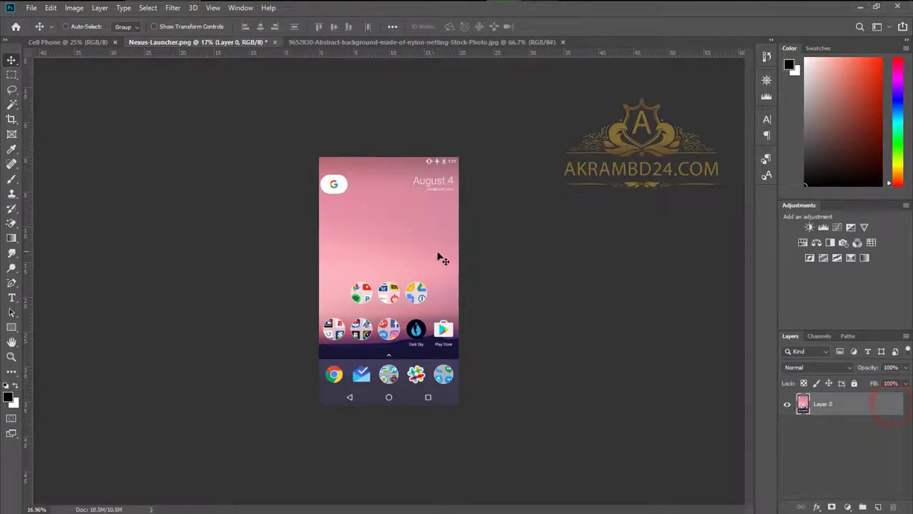
left_click_drag(440, 258, 409, 236)
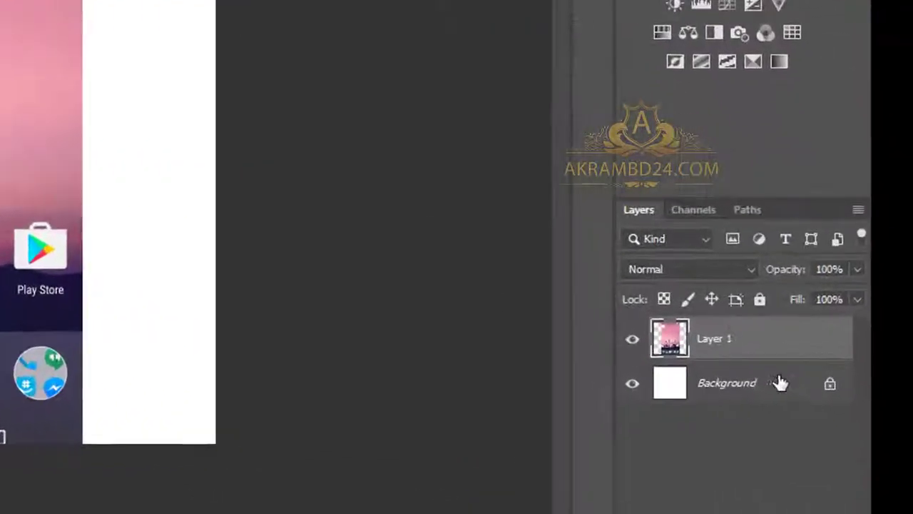
- Convert the launcher screenshot layer to a smart object and scale it down to fit well inside the canvas
right_click(860, 405)
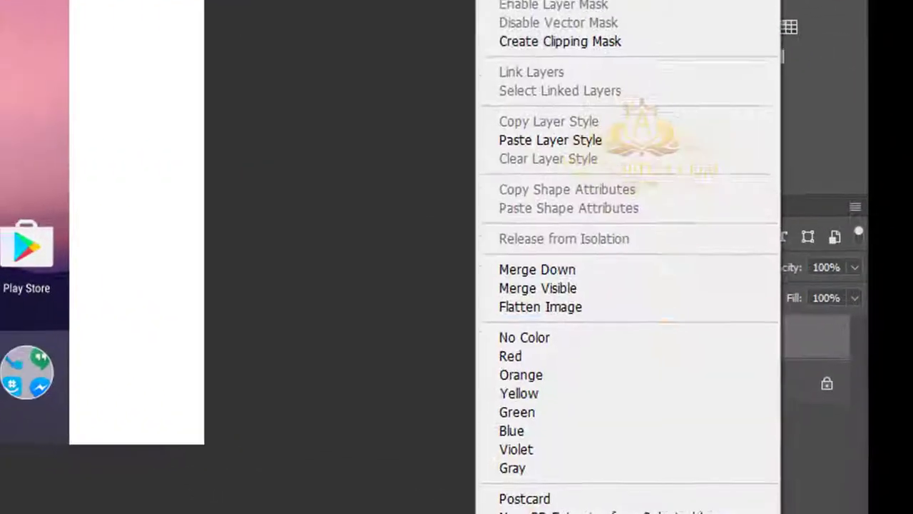
left_click(657, 14)
key("ctrl+t")
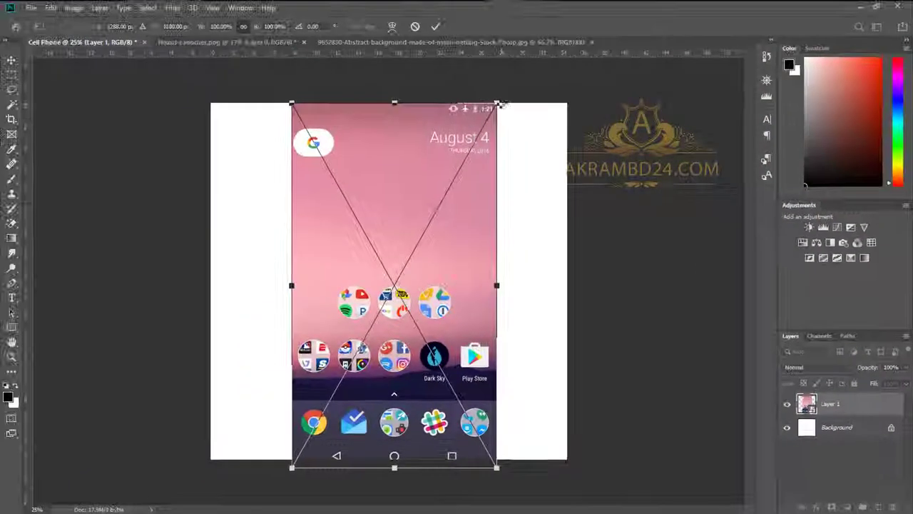
left_click_drag(500, 104, 457, 173)
left_click(435, 27)
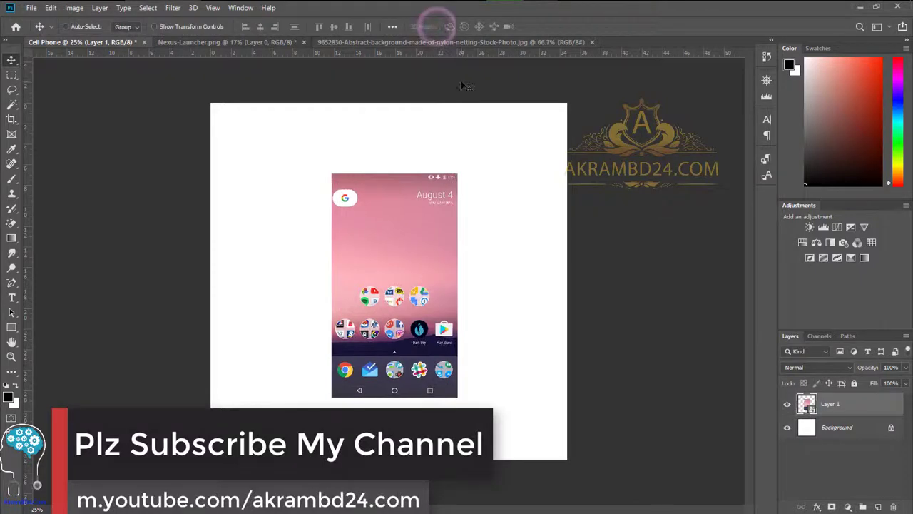
- Hide the white Background layer and centre the launcher screenshot horizontally on the canvas
left_click(787, 428)
left_click_drag(428, 289, 409, 256)
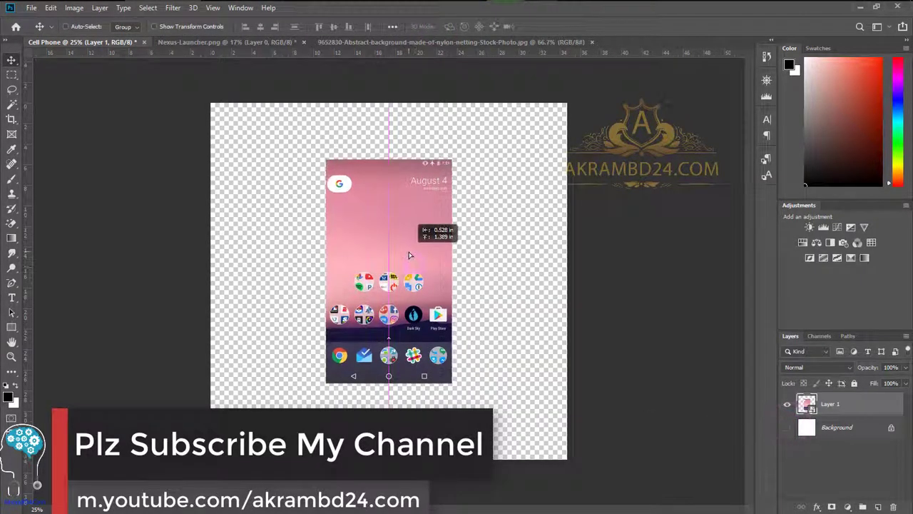
- Draw a black rounded rectangle about 992 × 1784 px around the screenshot, with 90 px corner radii
left_click(12, 327)
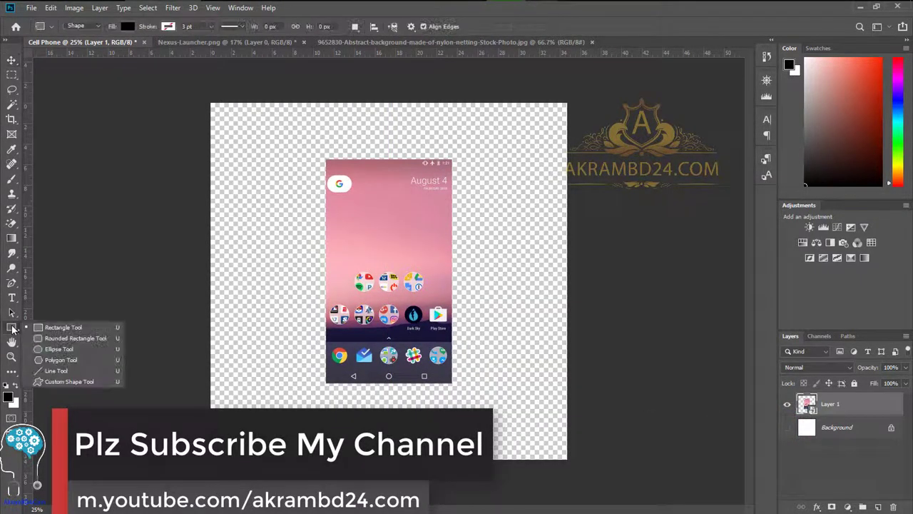
left_click(50, 339)
left_click_drag(319, 146, 459, 400)
left_click_drag(489, 147, 574, 153)
left_click_drag(438, 171, 486, 171)
left_click_drag(404, 224, 397, 283)
left_click_drag(515, 263, 558, 260)
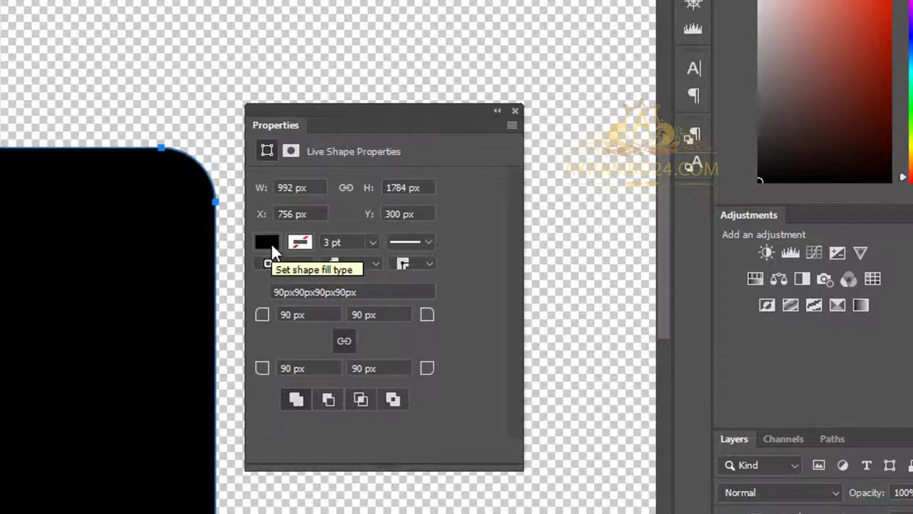
left_click(498, 111)
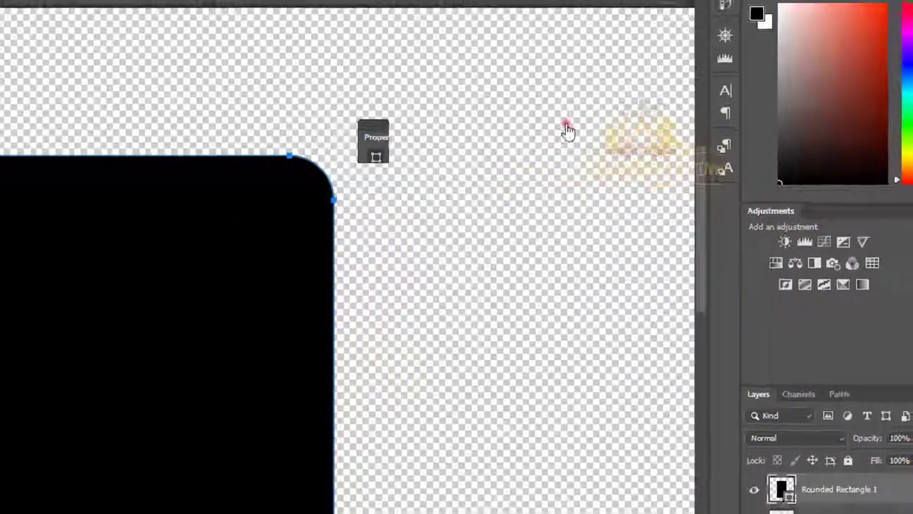
- Reorder the layers so the black rounded rectangle lies beneath the launcher screenshot
left_click_drag(839, 426, 847, 393)
scroll(444, 328, "down", 2)
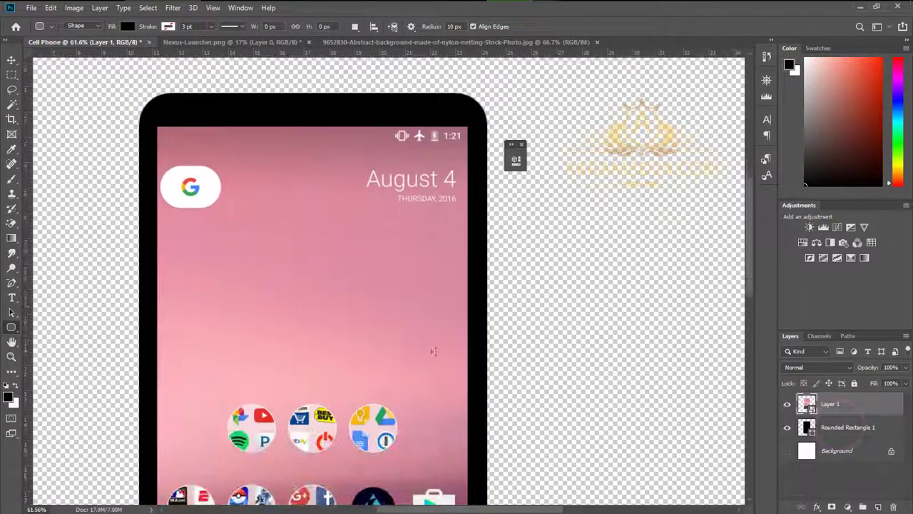
scroll(462, 318, "down", 4)
scroll(415, 227, "up", 3)
scroll(451, 258, "up", 1)
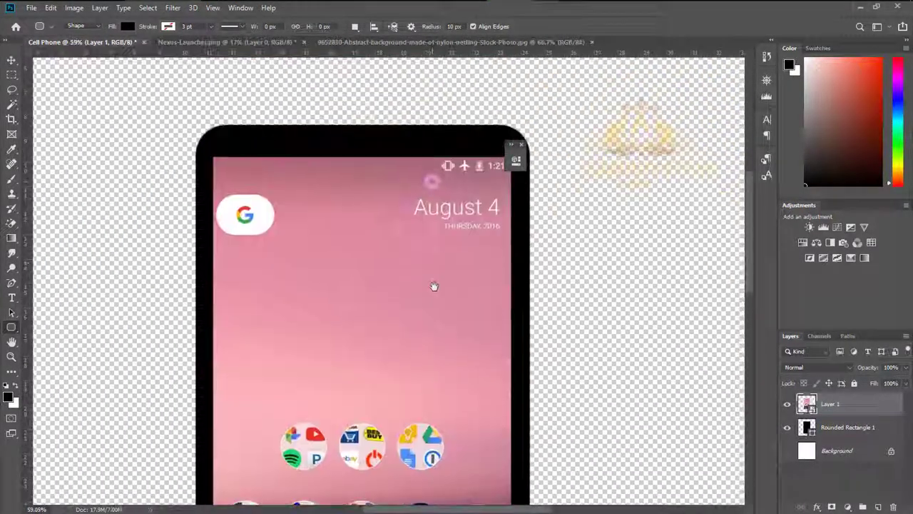
- Narrow the black phone body with Free Transform, leaving only a thin bezel on each side of the screenshot
left_click(847, 427)
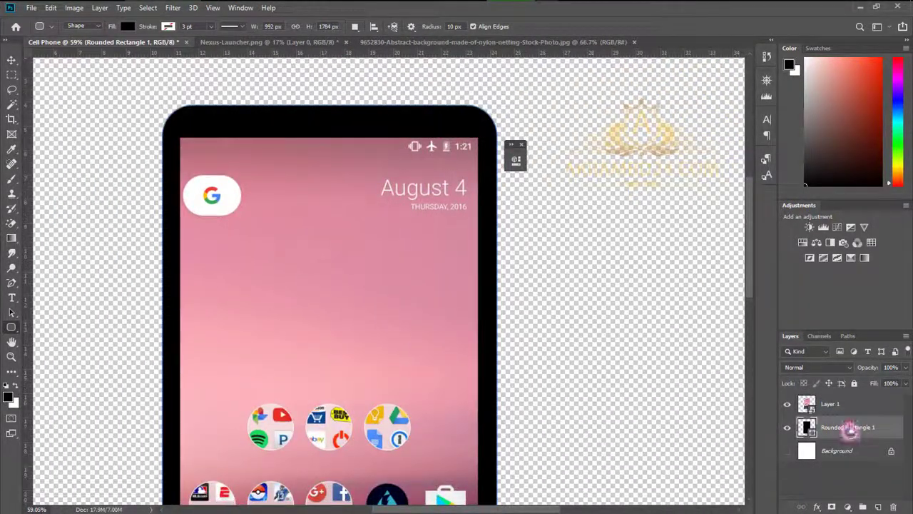
key("ctrl+t")
scroll(466, 429, "up", 12)
key("Return")
scroll(544, 349, "down", 12)
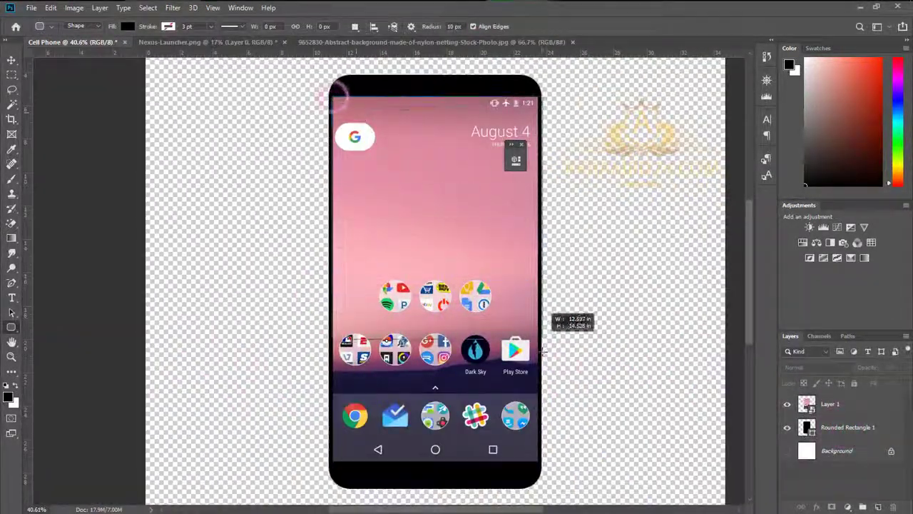
- Draw a second rounded rectangle about 894 × 1573 px with 13 px corners over the screen area, and place its layer beneath the screenshot
left_click_drag(544, 349, 540, 460)
left_click(484, 154)
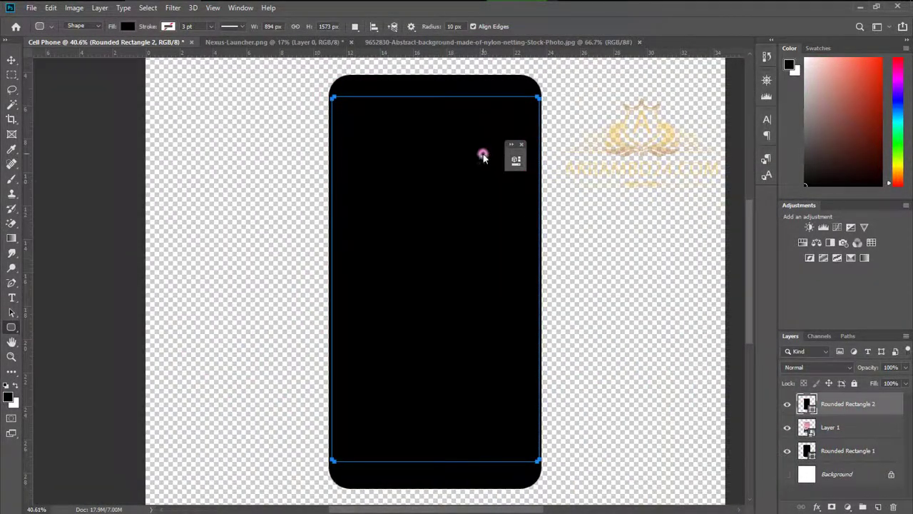
left_click(511, 145)
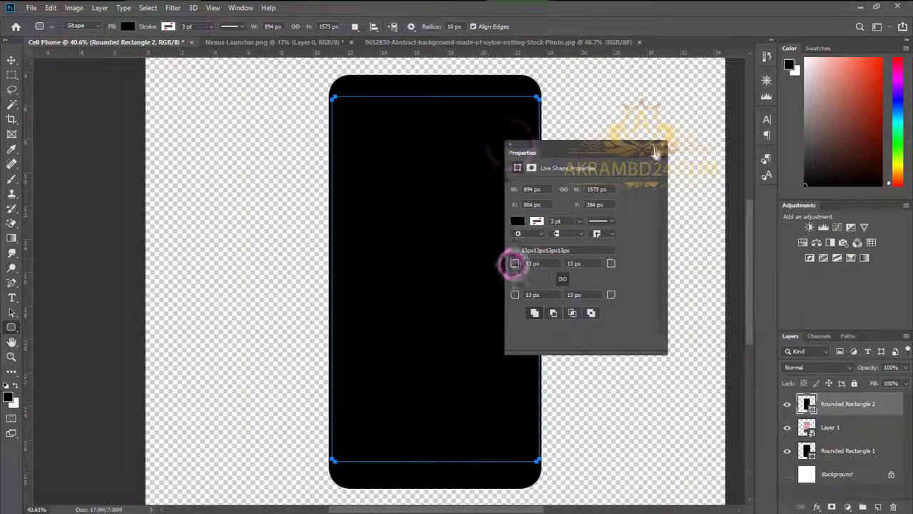
left_click(655, 148)
left_click_drag(848, 403, 848, 437)
- Narrow the inner screen rectangle to about 884 px wide with Free Transform
left_click_drag(539, 289, 598, 334)
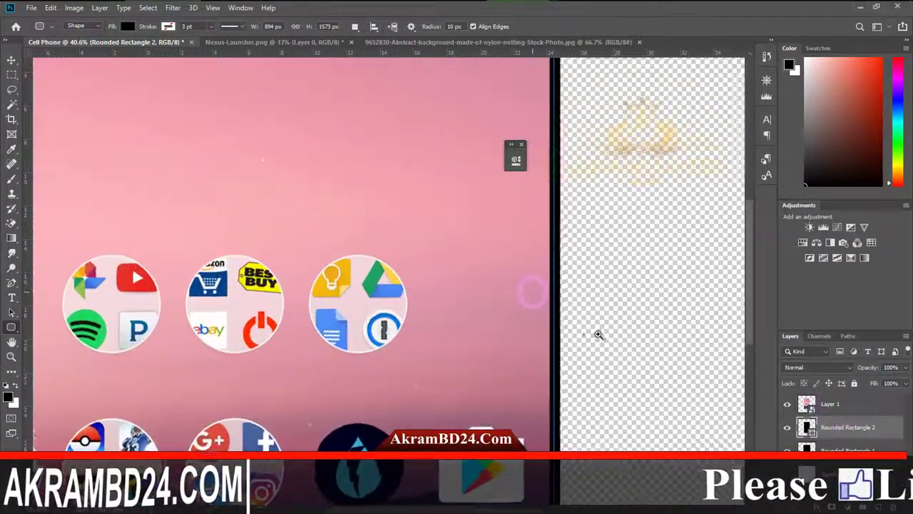
key("ctrl+t")
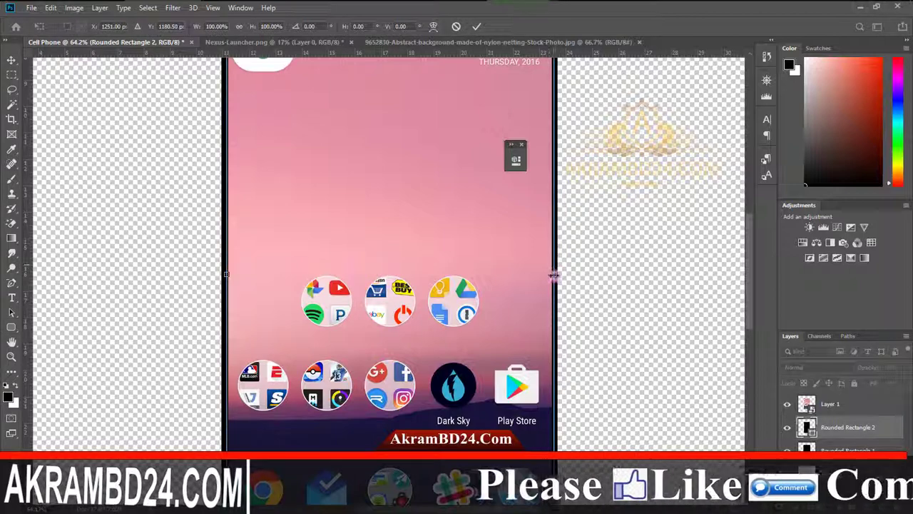
left_click_drag(554, 274, 552, 274)
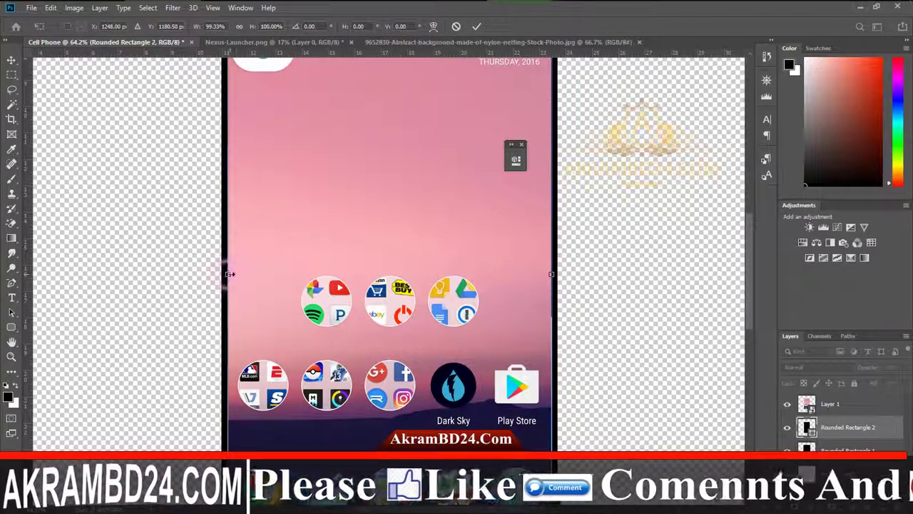
scroll(230, 274, "down", 1)
scroll(421, 206, "down", 1)
scroll(421, 207, "up", 5)
left_click(477, 26)
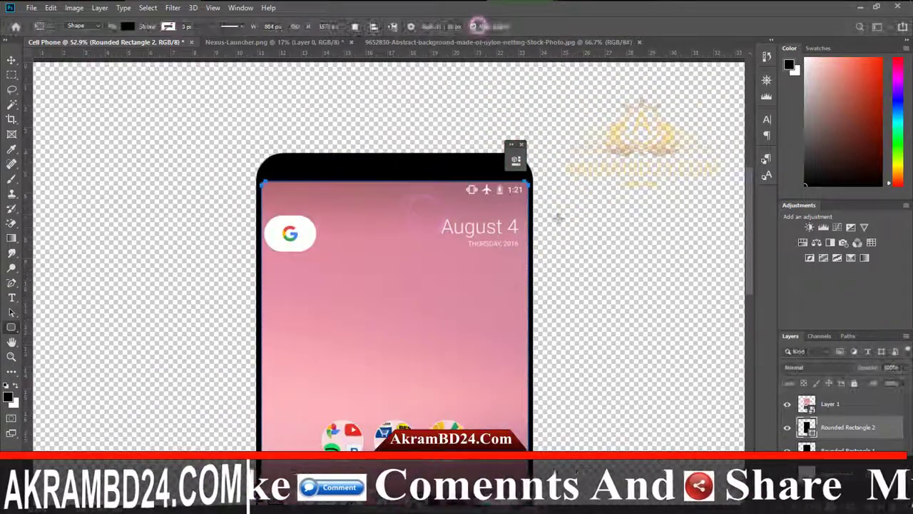
- Clip the screenshot layer to the inner screen rectangle and change that rectangle's fill to dark grey
right_click(824, 407)
left_click(713, 277)
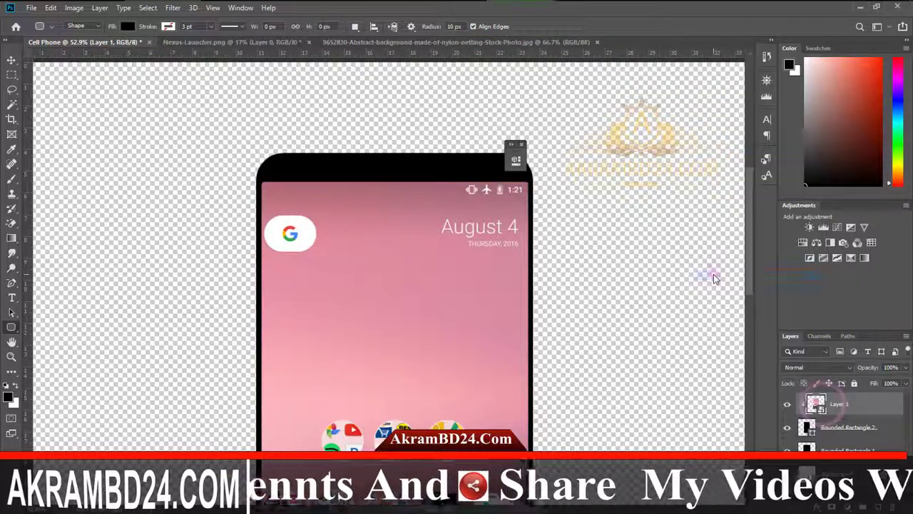
left_click(790, 405)
double_click(807, 427)
left_click_drag(613, 236, 611, 245)
left_click(870, 128)
left_click(788, 403)
key("ctrl+0")
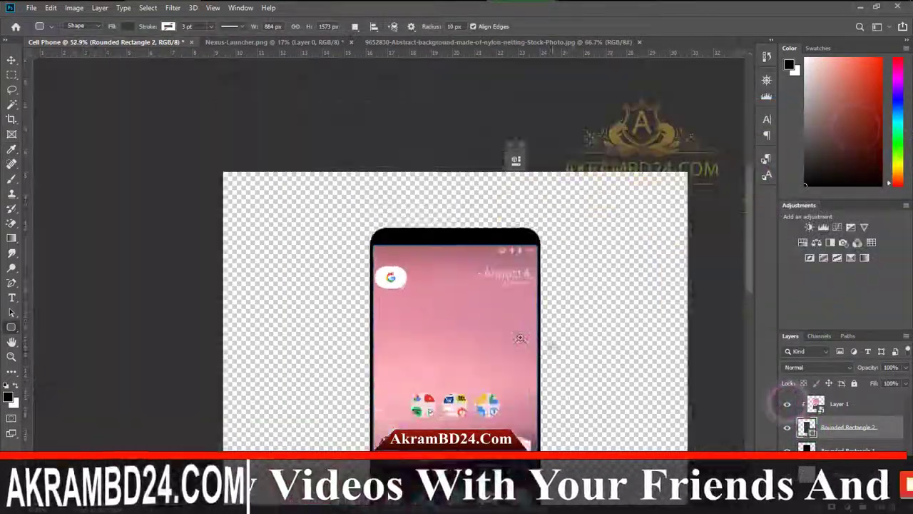
- Draw a fully rounded earpiece bar about 226 × 19 px with 9.5 px corners in the phone's upper bezel
scroll(371, 143, "up", 5)
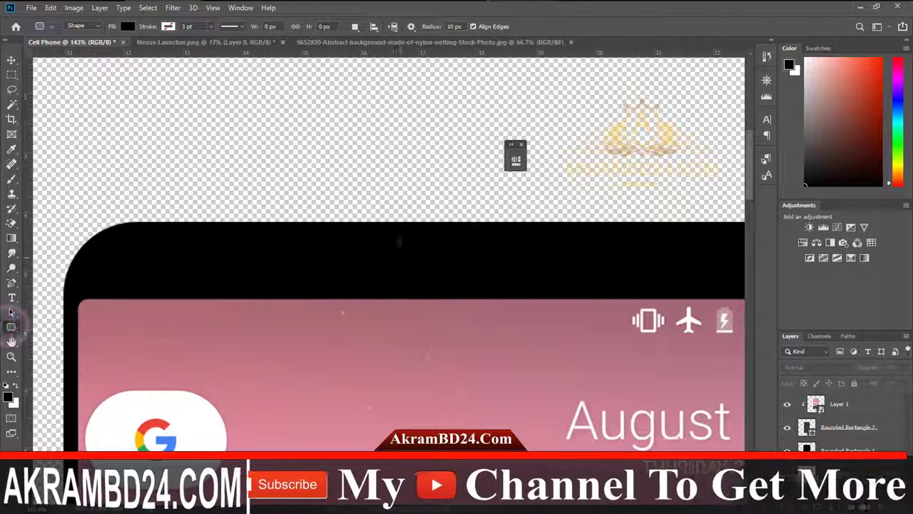
left_click_drag(554, 269, 323, 251)
left_click_drag(371, 148, 243, 133)
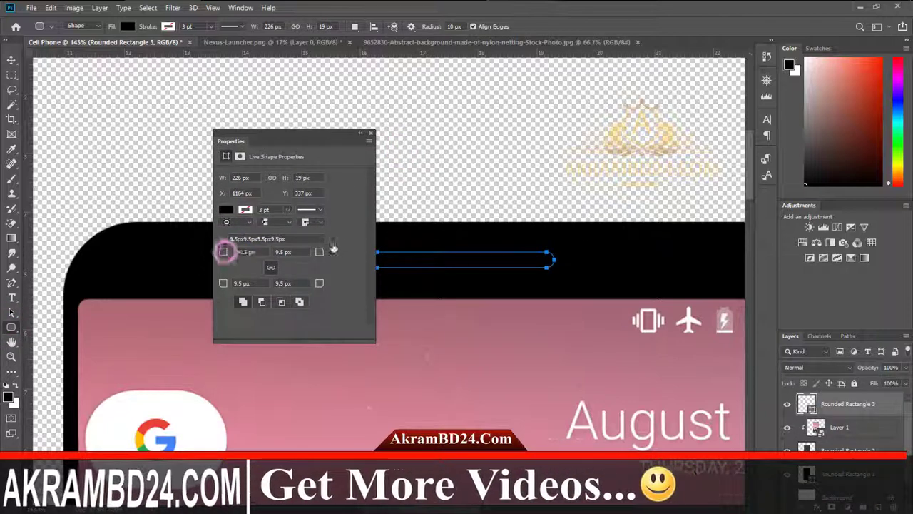
left_click_drag(307, 132, 239, 113)
left_click(157, 234)
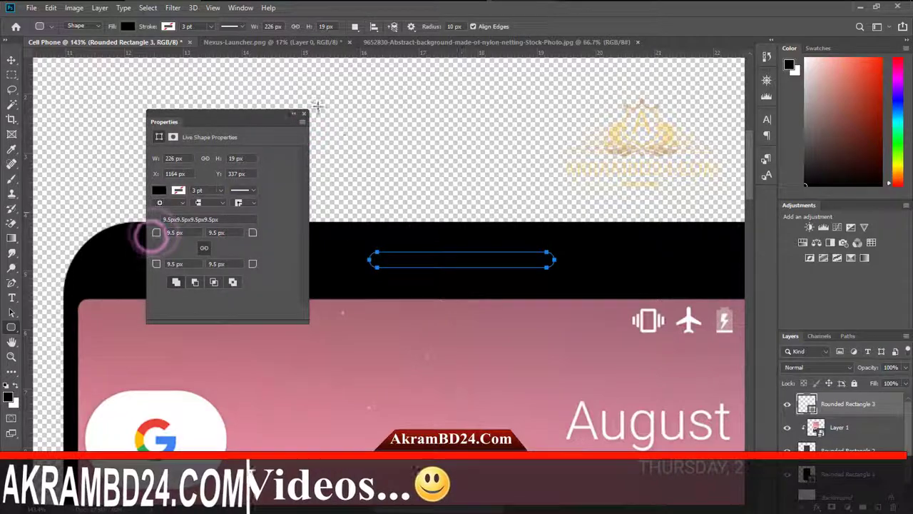
left_click(293, 112)
- Change the earpiece bar's fill colour to dark grey
double_click(807, 404)
left_click_drag(624, 218, 603, 236)
left_click(858, 130)
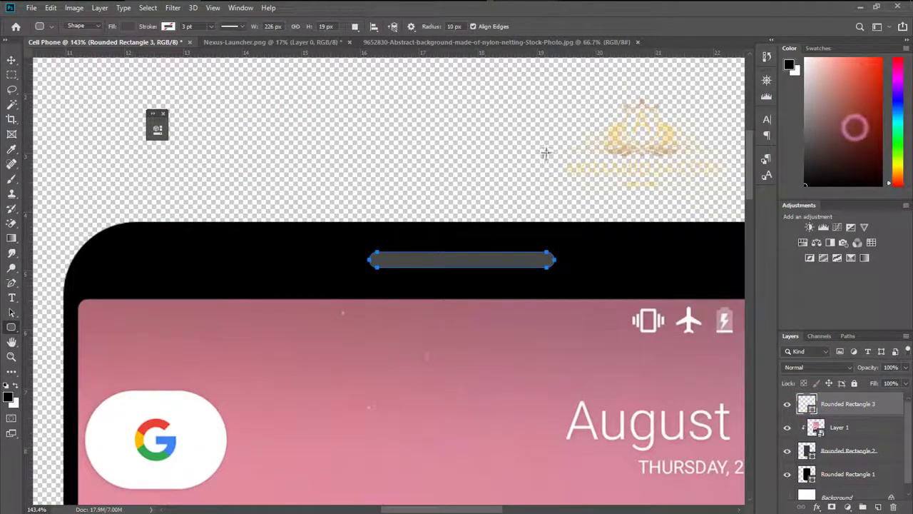
- Enlarge the layer list so every layer fits, and deselect all layers
scroll(844, 442, "down", 1)
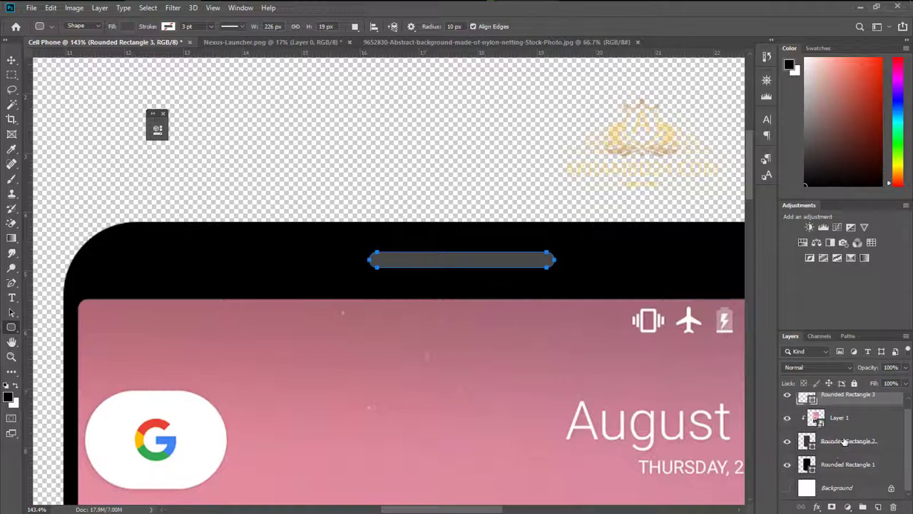
left_click_drag(864, 329, 863, 284)
left_click(829, 473)
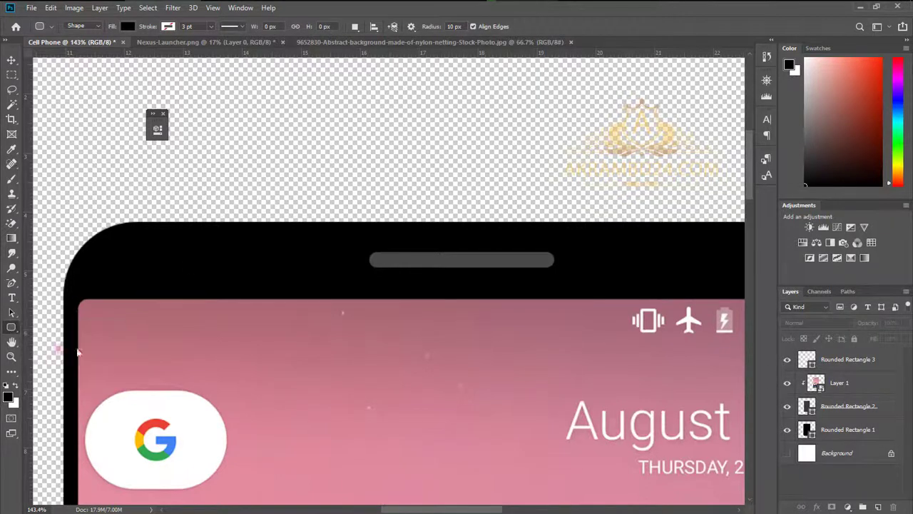
- Draw a 26 × 26 px circle in the phone's upper bezel beside the earpiece and fill it grey
left_click_drag(175, 283, 176, 283)
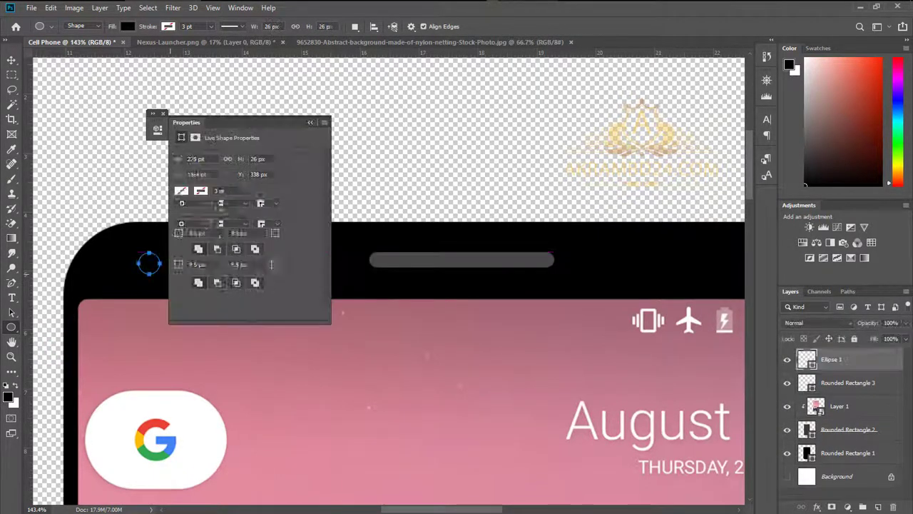
left_click(180, 211)
left_click(311, 122)
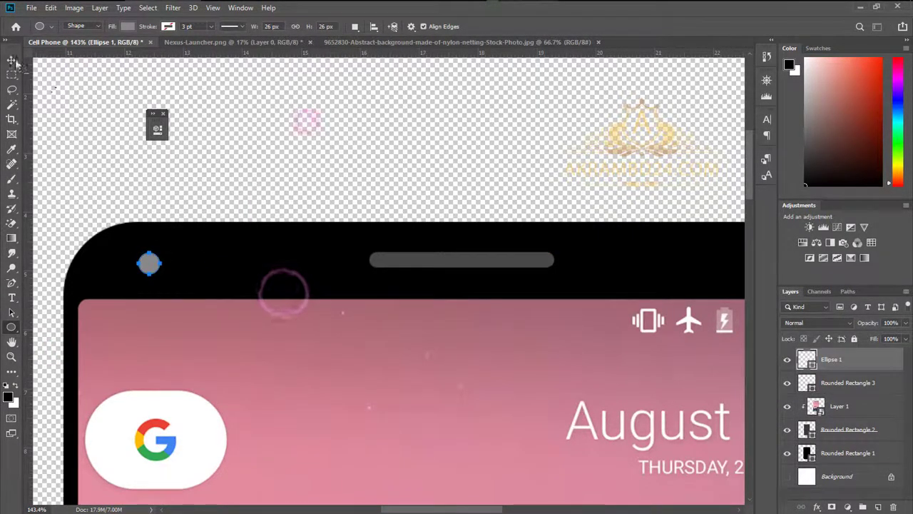
- Shift the grey circle nearer the earpiece and place a copy scaled to 50% just beside it
left_click(12, 60)
left_click_drag(150, 266, 234, 261)
key("ctrl+t")
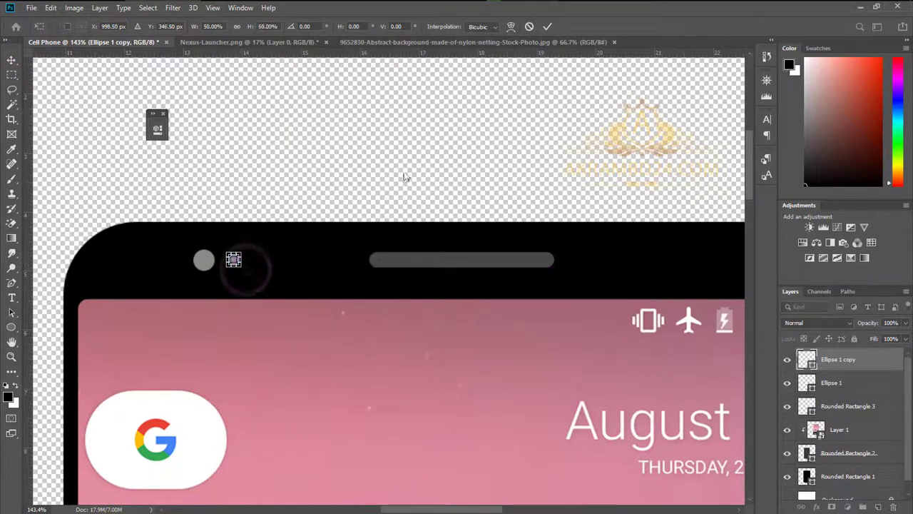
left_click(548, 26)
- Group the two circle layers and the earpiece layer, name the group "top", and deselect it
left_click(839, 407, "shift")
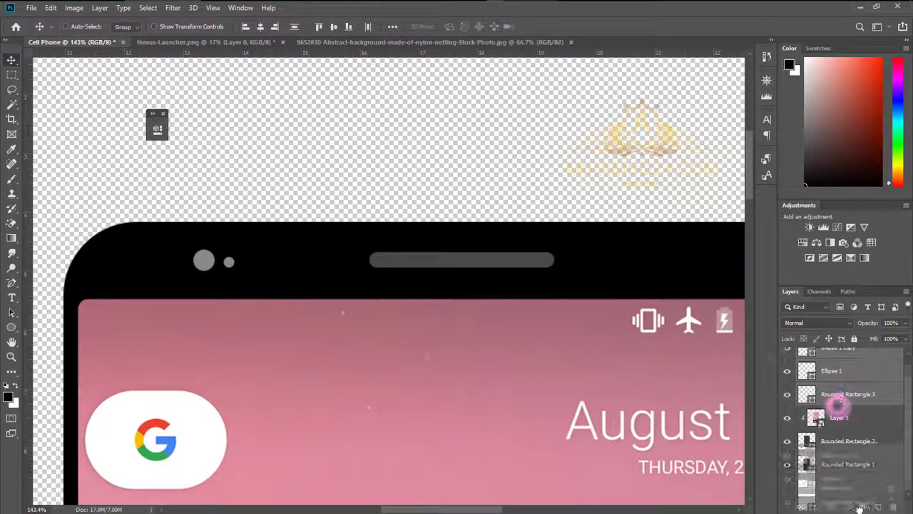
key("ctrl+g")
left_click(826, 356)
type("top")
key("Return")
left_click(820, 480)
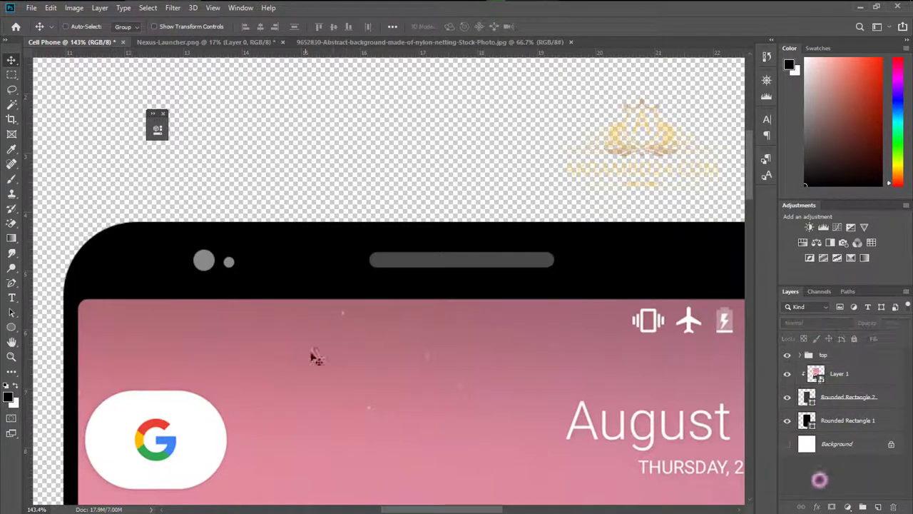
- Draw a 15 × 149 px rounded side button with 7.5 px corners on the phone's left edge and fill it grey
left_click_drag(304, 399, 435, 206)
right_click(11, 327)
left_click(58, 338)
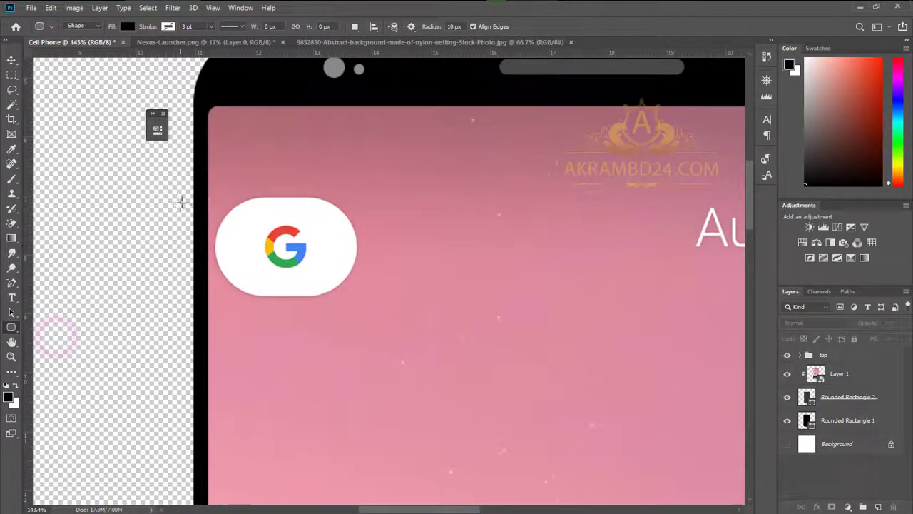
left_click_drag(189, 292, 198, 320)
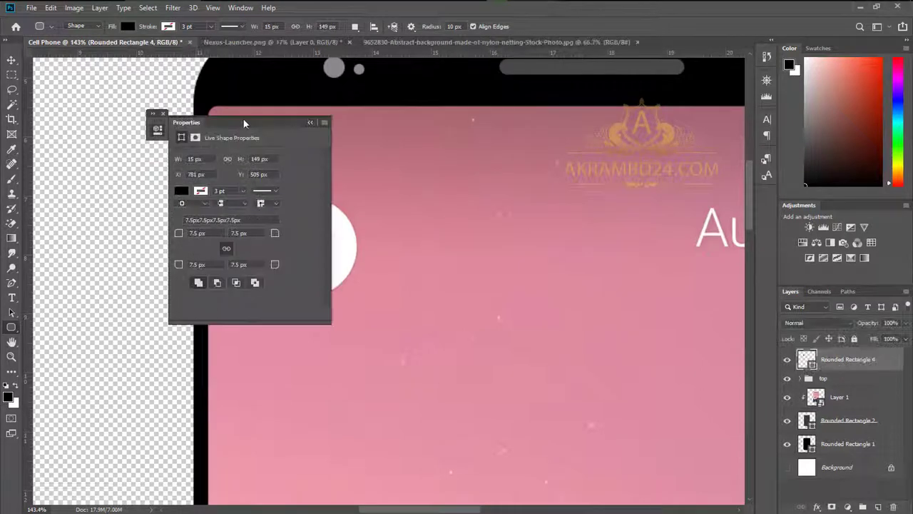
left_click(184, 190)
left_click(309, 121)
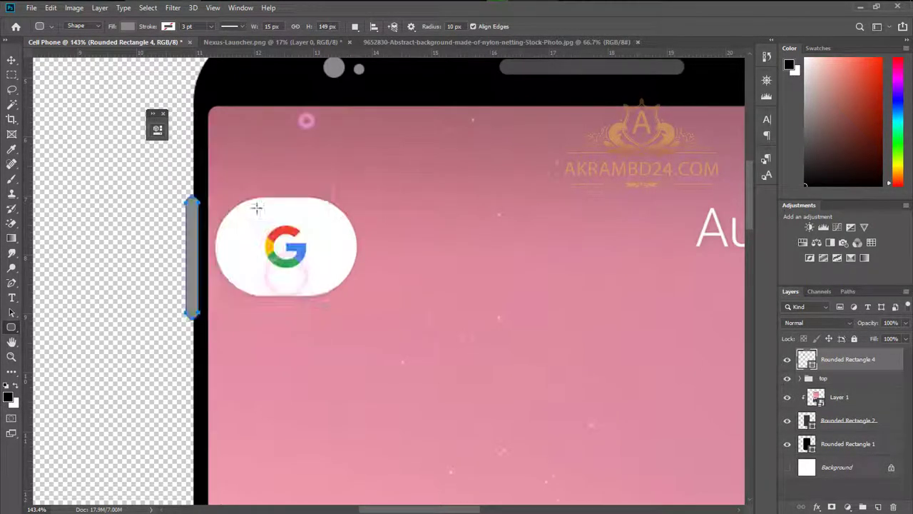
- Move the side button's layer directly below the phone body layer, Rounded Rectangle 1
left_click_drag(856, 369, 846, 446)
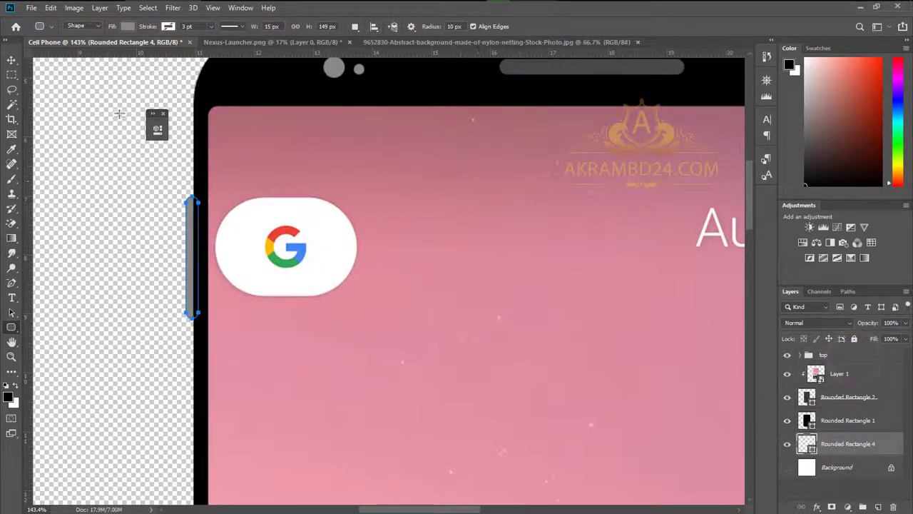
left_click(11, 60)
scroll(312, 289, "down", 5)
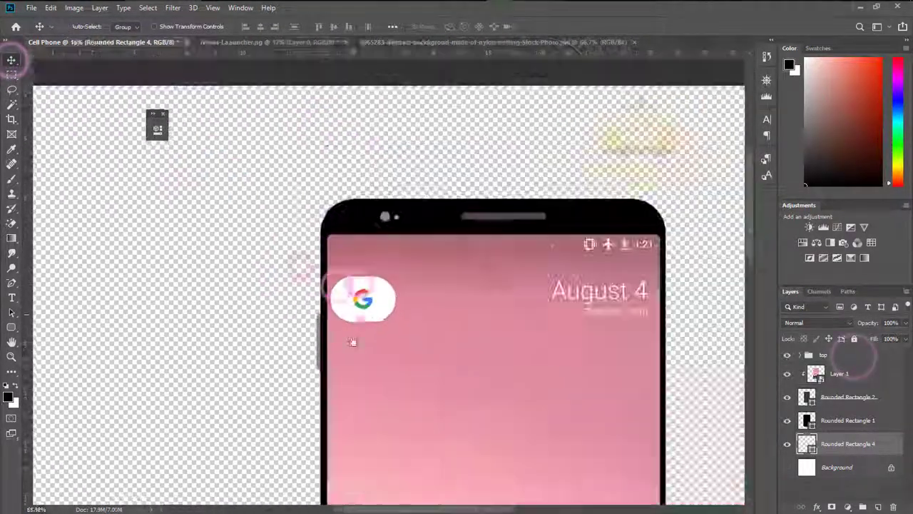
- Duplicate the side button layer twice for a second button on the left edge and one on the right edge
right_click(846, 443)
left_click(735, 93)
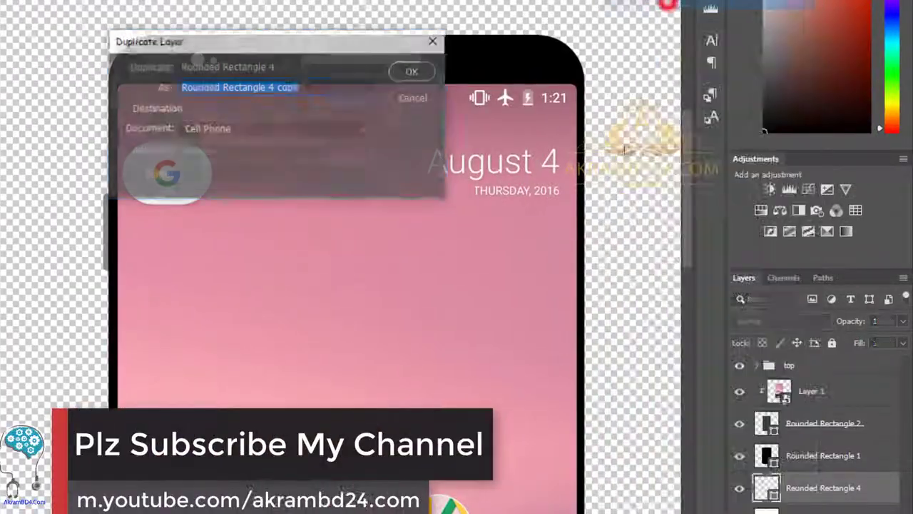
left_click(411, 71)
right_click(846, 443)
left_click(735, 93)
left_click(550, 142)
- Group the three side button layers and name the group "Bottom"
scroll(553, 285, "down", 5)
left_click(849, 488)
left_click(839, 440, "shift")
left_click(864, 507)
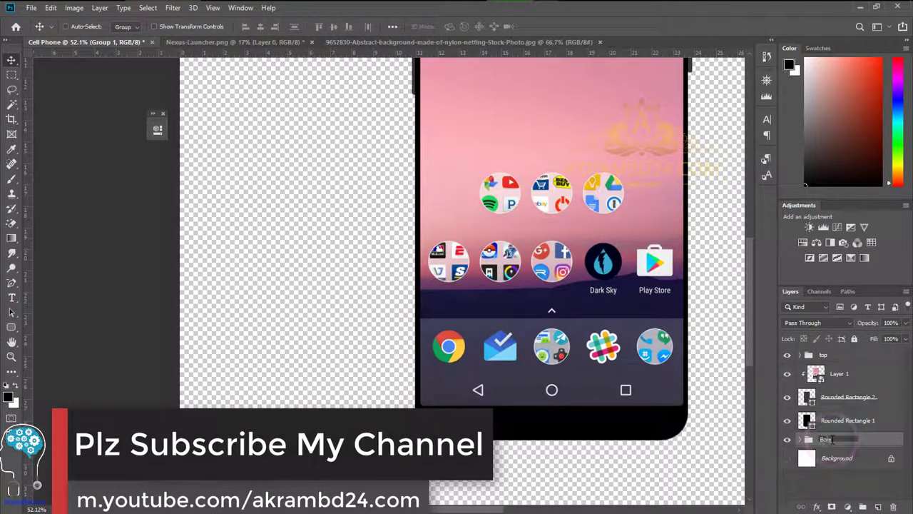
left_click(824, 486)
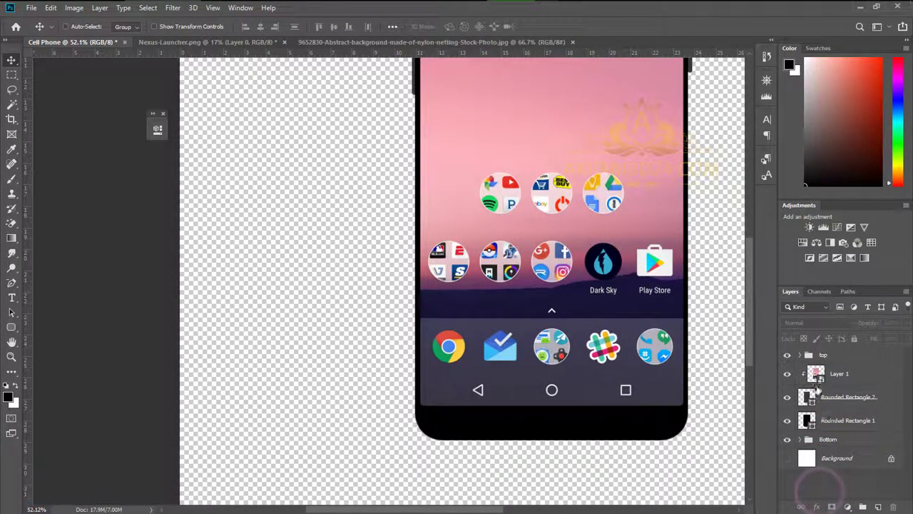
- Draw a 72 × 72 px home button with 10 px rounded corners centred in the lower bezel, filled grey
left_click(10, 328)
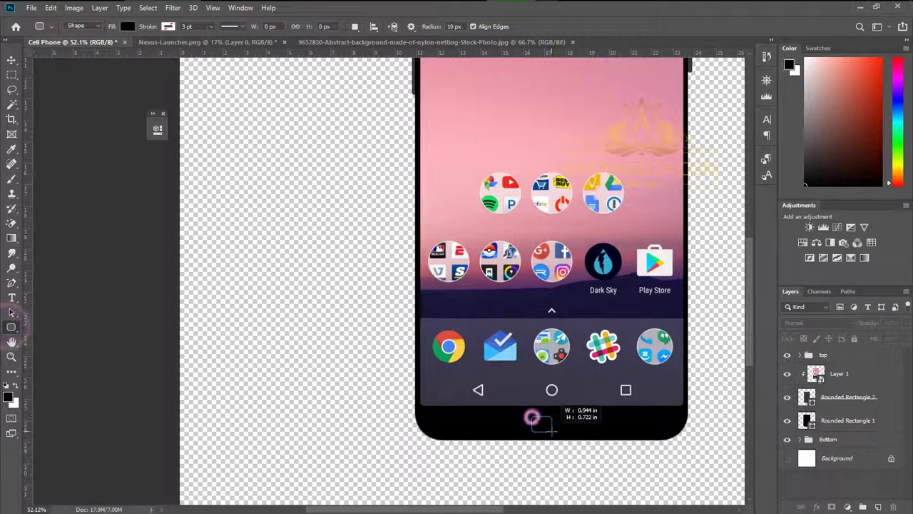
left_click_drag(553, 427, 554, 430)
key("v")
double_click(807, 360)
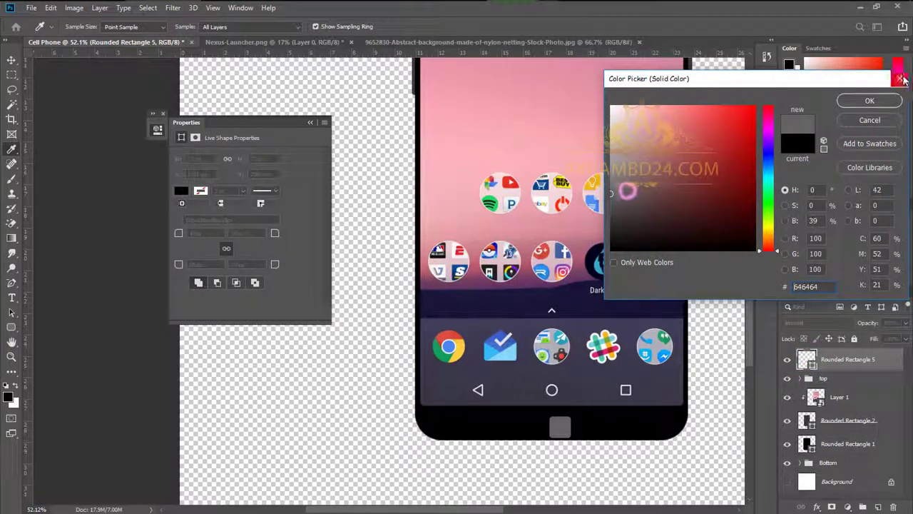
left_click(900, 79)
left_click_drag(555, 426, 554, 426)
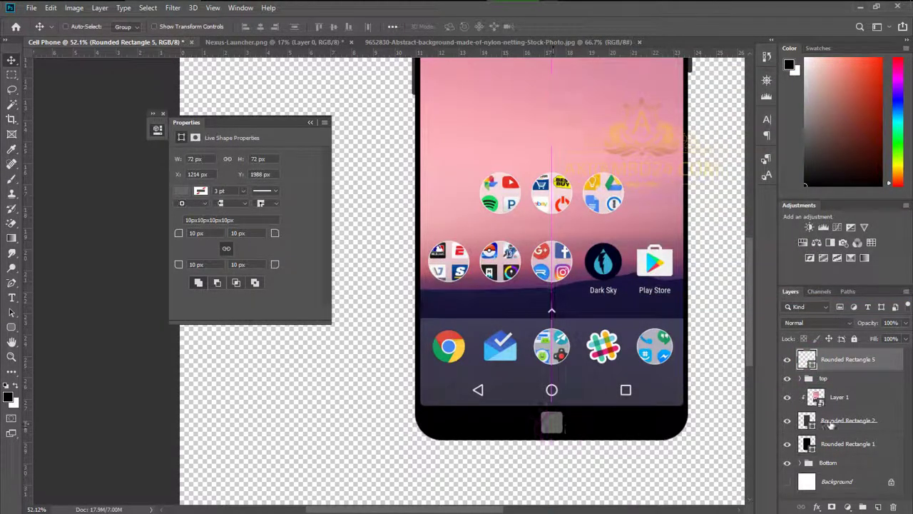
- Add an inside stroke to the home button and set the stroke colour to light grey
right_click(840, 361)
left_click(749, 46)
left_click(482, 215)
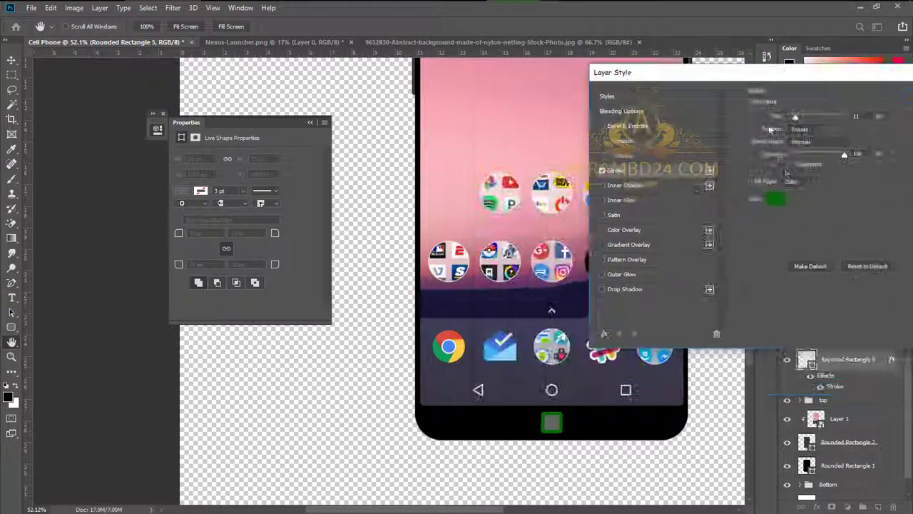
left_click(774, 200)
left_click(606, 120)
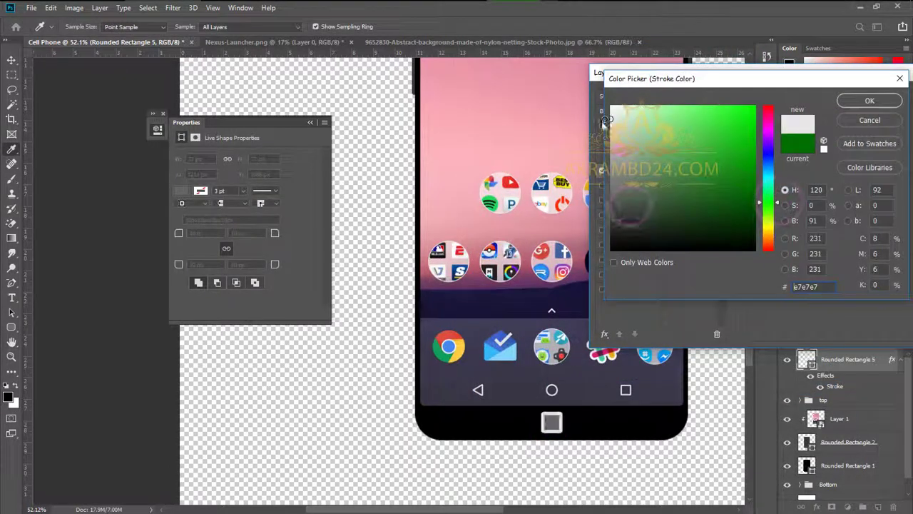
left_click_drag(608, 160, 610, 166)
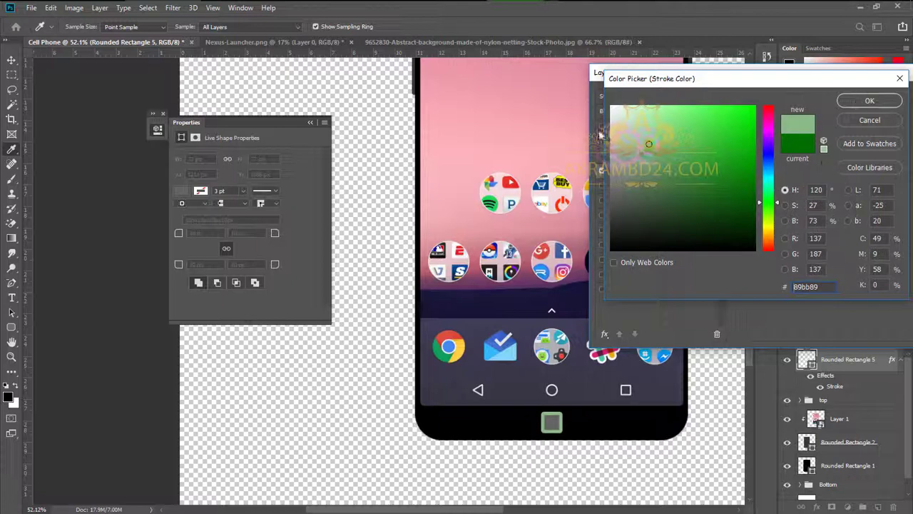
left_click(861, 102)
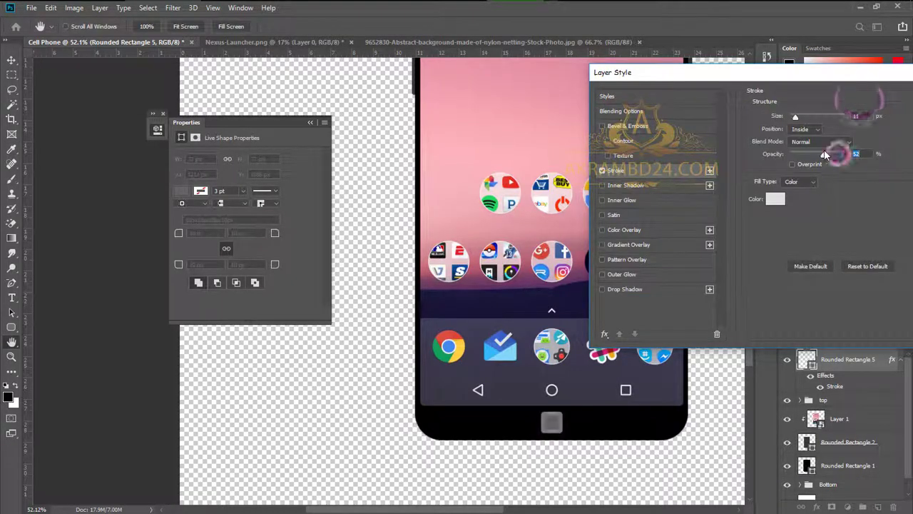
- Set the home button's stroke to 8 px, Center position, 61% opacity and Overprint, and apply the layer style
left_click_drag(597, 396, 671, 410)
left_click_drag(568, 426, 568, 333)
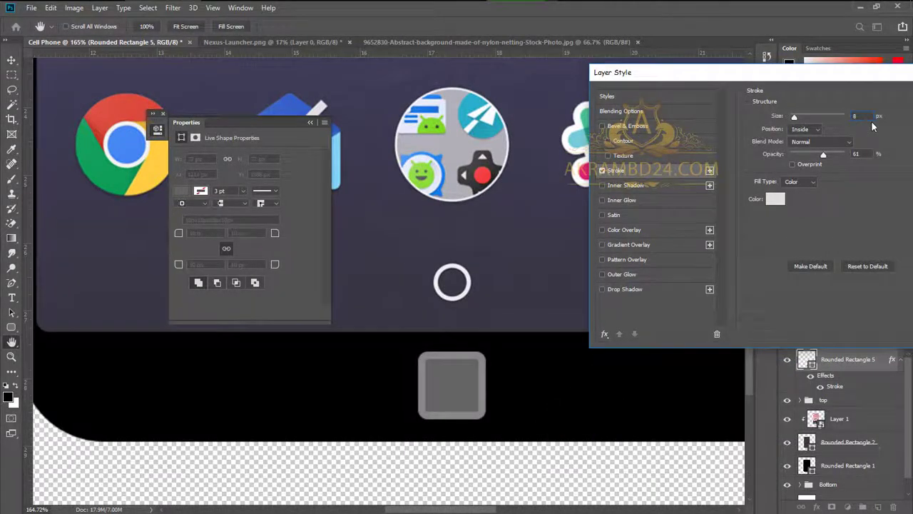
left_click_drag(464, 288, 483, 333)
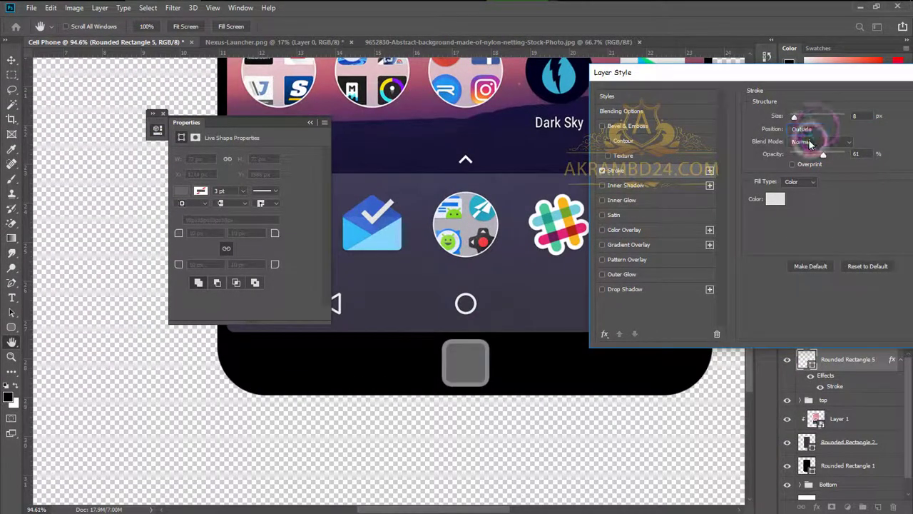
left_click(806, 130)
left_click(806, 153)
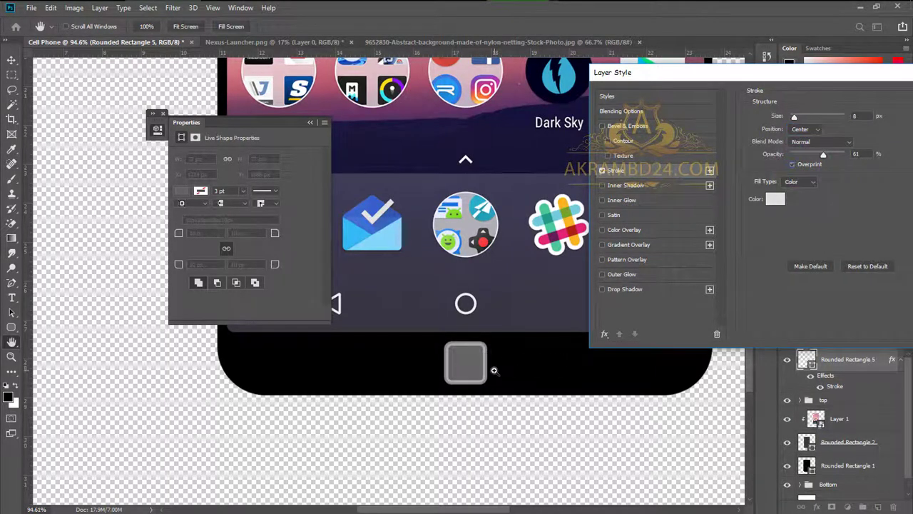
left_click_drag(795, 75, 657, 111)
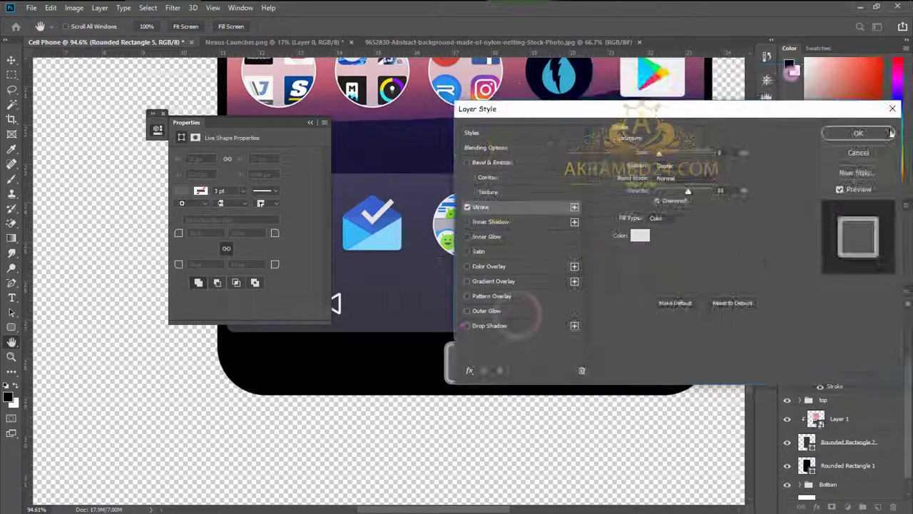
left_click(854, 131)
left_click_drag(532, 249, 517, 210)
left_click(308, 123)
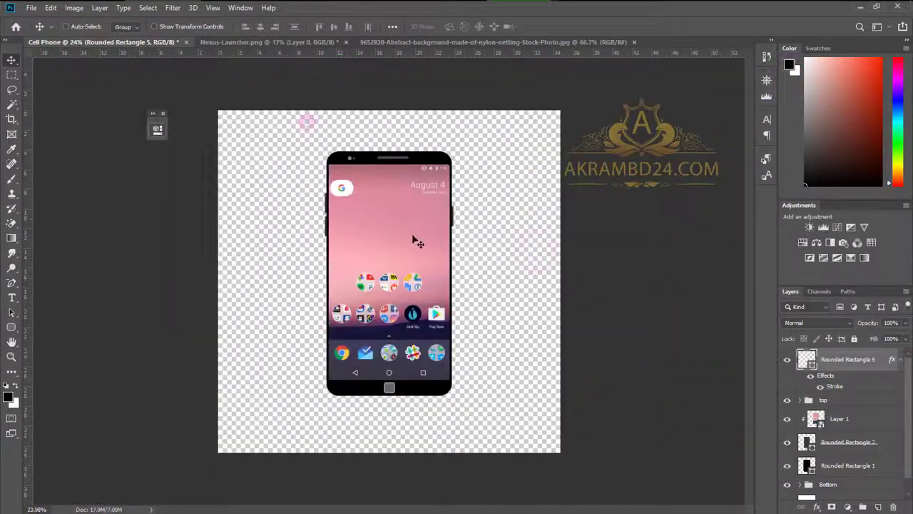
- Draw a circle about 111 px across around the home button and fill it light grey
left_click_drag(385, 355, 442, 414)
scroll(442, 414, "down", 5)
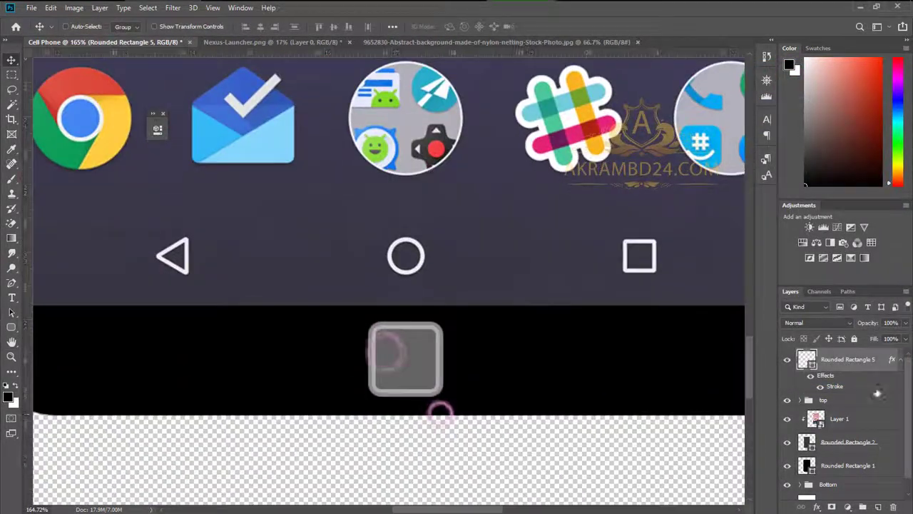
left_click(11, 327)
left_click_drag(347, 310, 464, 425)
left_click(183, 209)
left_click(313, 122)
- Move the circle's layer beneath the home button square and centre the circle on the square
left_click_drag(862, 359, 859, 416)
key("ctrl+t")
left_click_drag(464, 425, 458, 411)
key("Up")
key("Up")
key("Up")
key("Up")
key("Up")
key("Up")
key("Up")
key("Up")
left_click(479, 25)
- Change the fill colour of the home button's rounded square
scroll(454, 366, "down", 2)
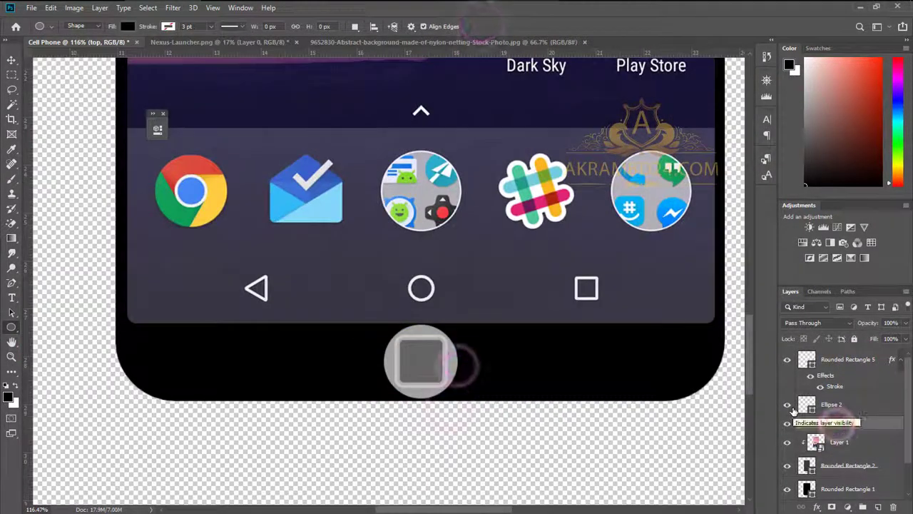
double_click(805, 359)
left_click(869, 100)
scroll(461, 357, "down", 6)
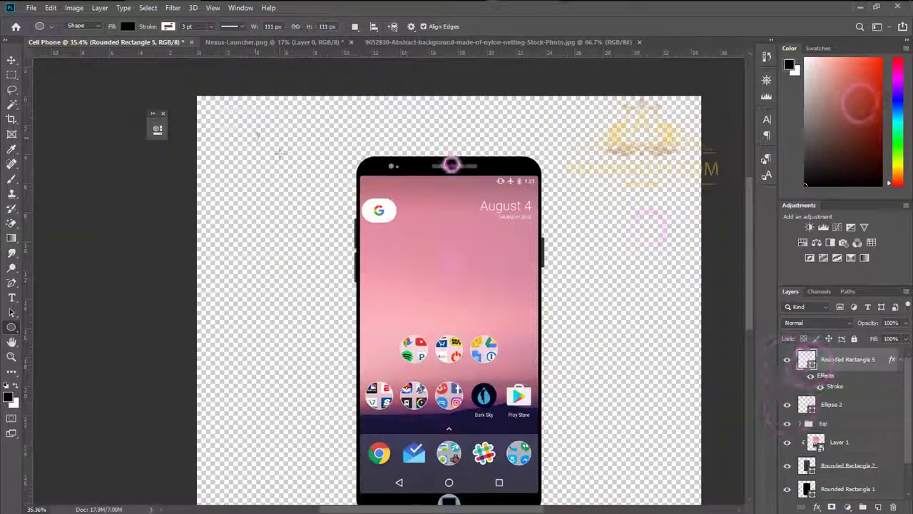
- Expand the "top" group and centre the earpiece bar horizontally on the phone, level with the camera circles
scroll(810, 425, "down", 2)
left_click(809, 385)
left_click(800, 385)
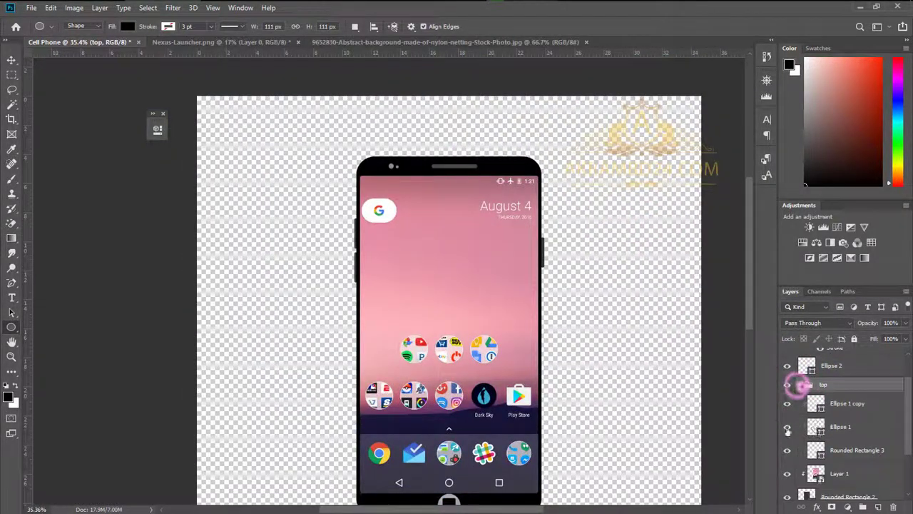
left_click(787, 428)
left_click(789, 454)
left_click_drag(418, 159, 540, 206, "ctrl")
left_click(10, 60)
left_click_drag(446, 180, 477, 186)
left_click(835, 444)
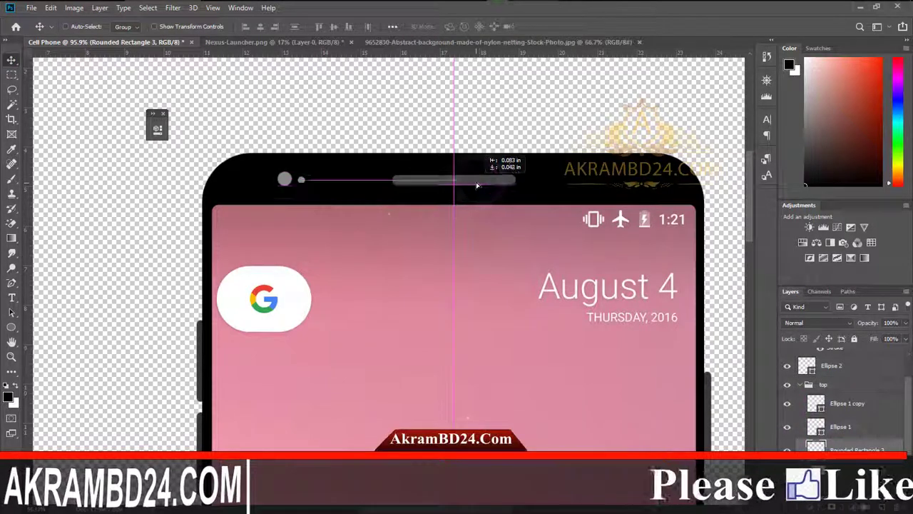
- Bring the nylon netting image into the Cell Phone document and scale it down to about 46% over the phone's upper part
left_click(408, 41)
left_click_drag(890, 358, 284, 178)
key("ctrl+t")
left_click_drag(120, 439, 397, 245)
left_click_drag(550, 148, 425, 290)
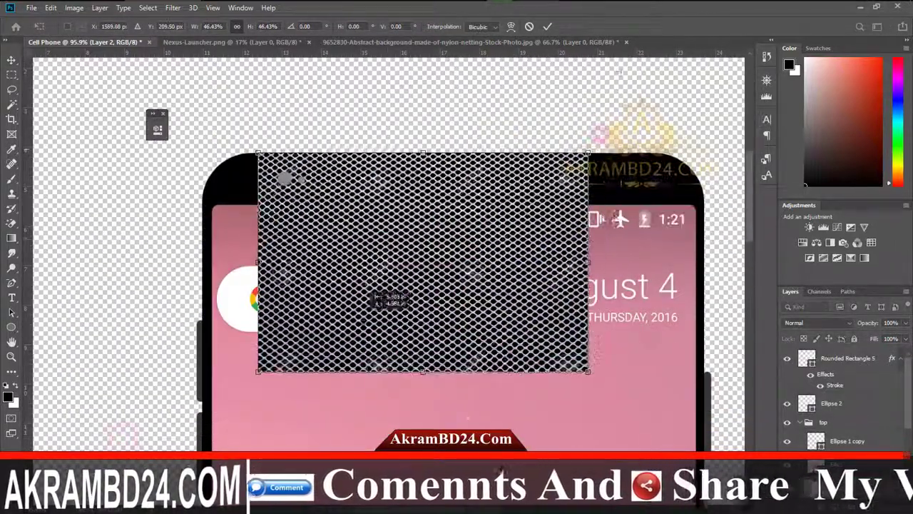
- Shrink the netting image to just cover the earpiece bar and clip it to the bar
left_click_drag(593, 428, 350, 326)
left_click_drag(312, 291, 468, 197)
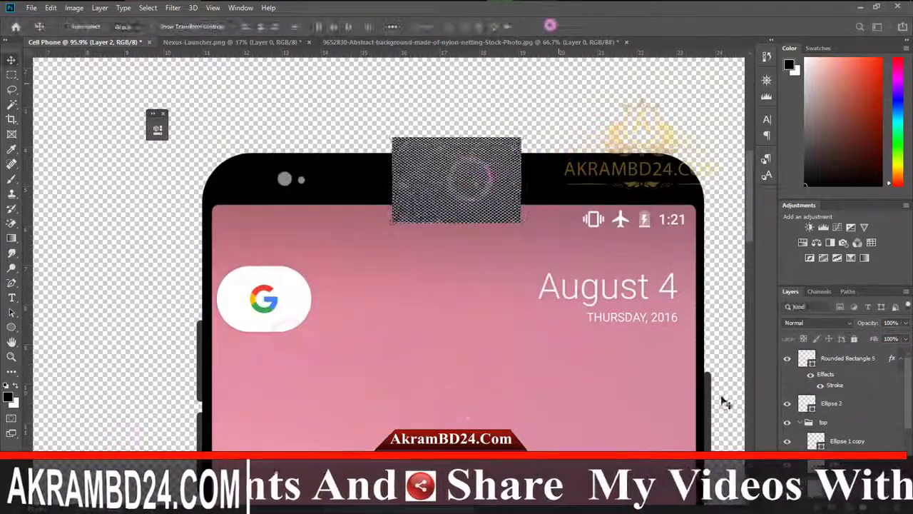
left_click(548, 26)
right_click(845, 359)
left_click(745, 251)
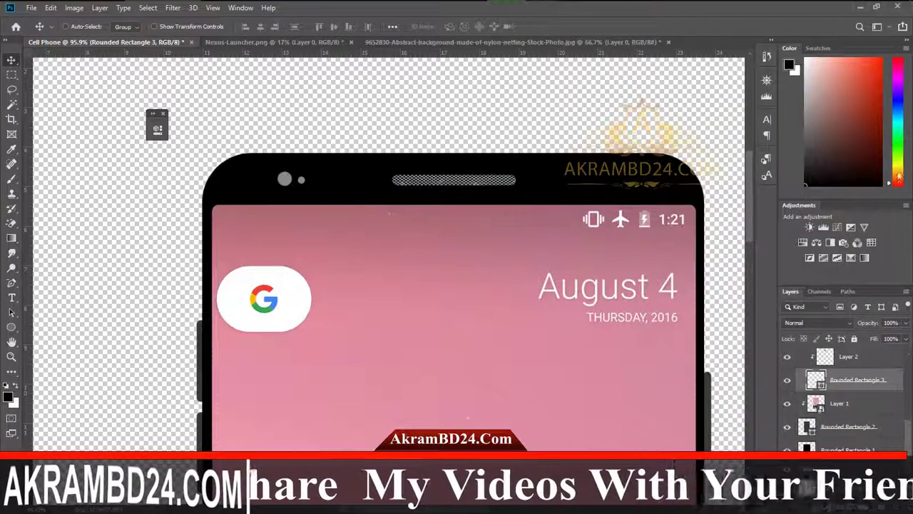
- Add a grey stroke layer style, positioned Center, around the earpiece bar
right_click(862, 382)
left_click(735, 50)
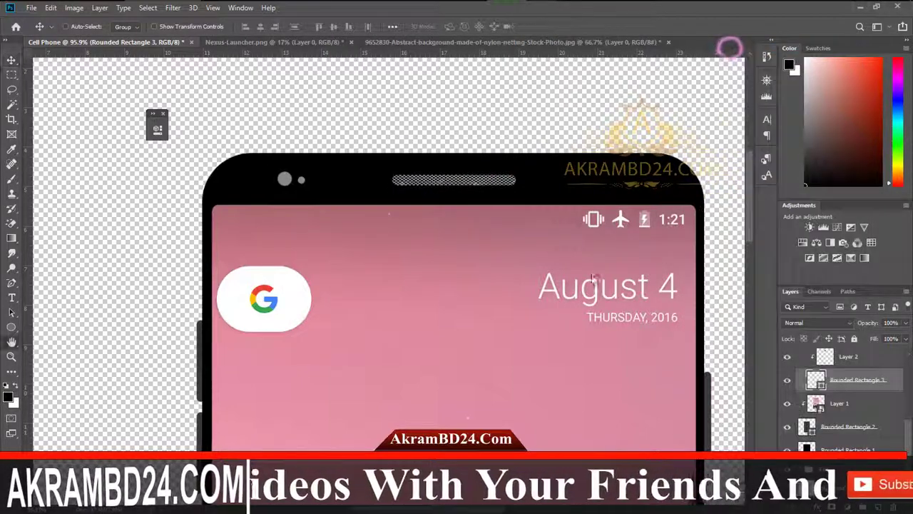
left_click(488, 208)
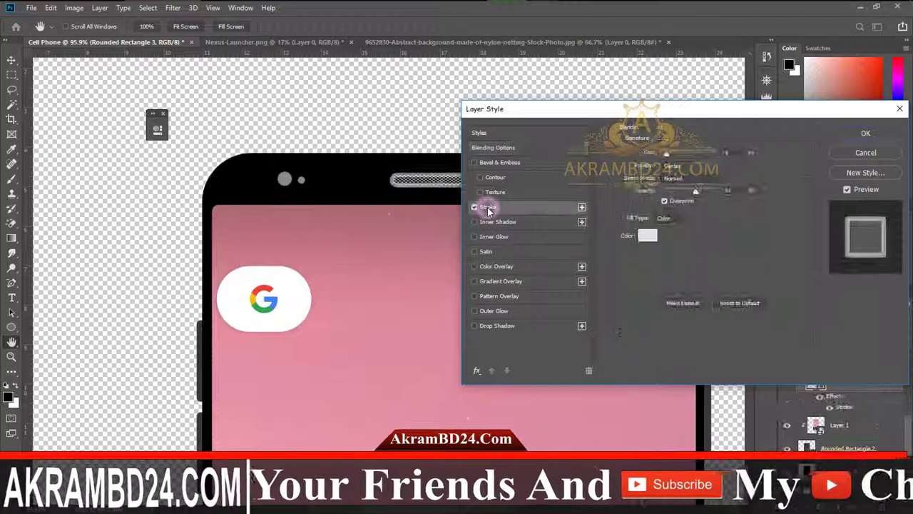
left_click(647, 236)
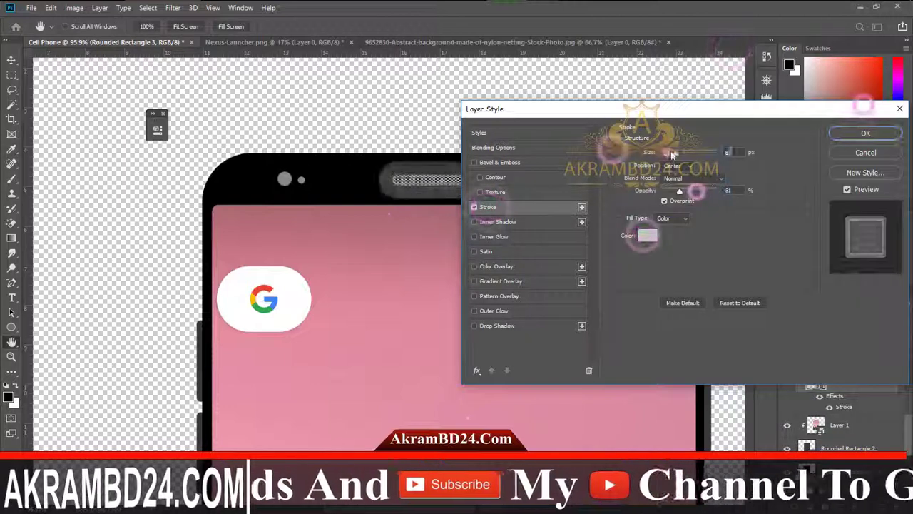
left_click(647, 236)
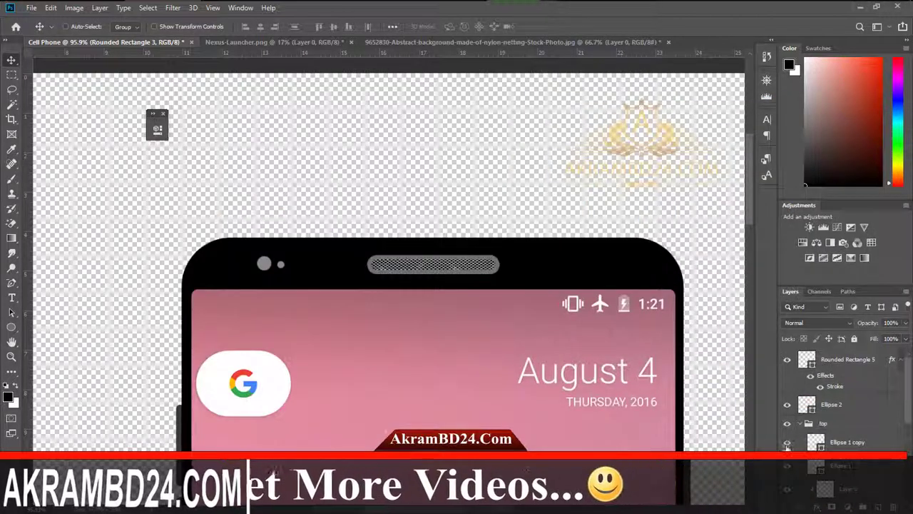
- Enlarge the smaller camera circle slightly and reposition it beside the larger circle
left_click(832, 440)
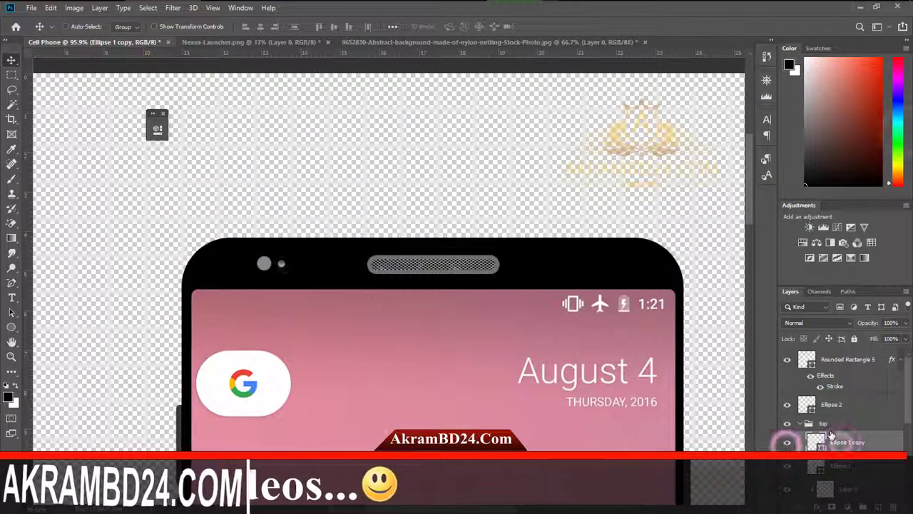
key("ctrl+t")
left_click_drag(289, 266, 371, 266)
left_click_drag(242, 269, 262, 289)
left_click(544, 28)
left_click_drag(449, 307, 406, 306)
key("ctrl+t")
mouse_move(373, 289)
left_mouse_down()
mouse_move(361, 289)
mouse_move(382, 296)
mouse_move(381, 288)
left_mouse_up()
left_click(477, 27)
right_click(842, 441)
left_click(741, 50)
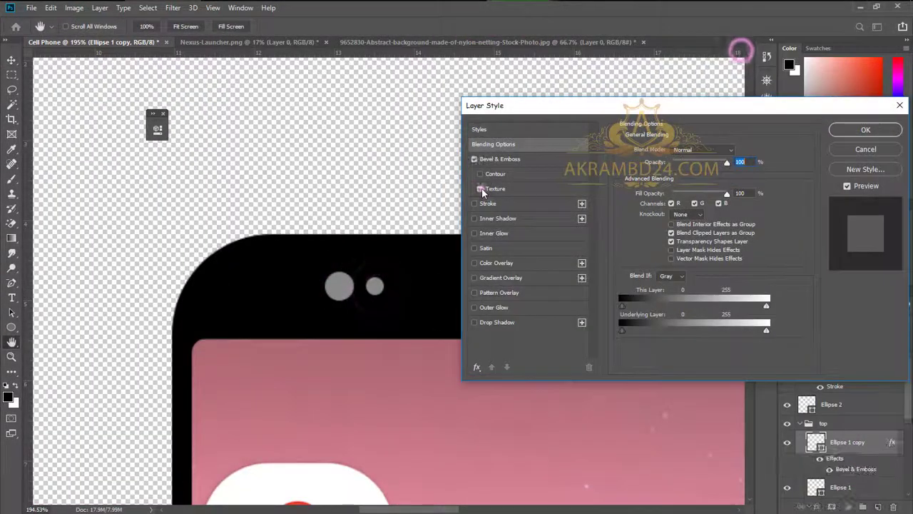
left_click(484, 234)
key("Return")
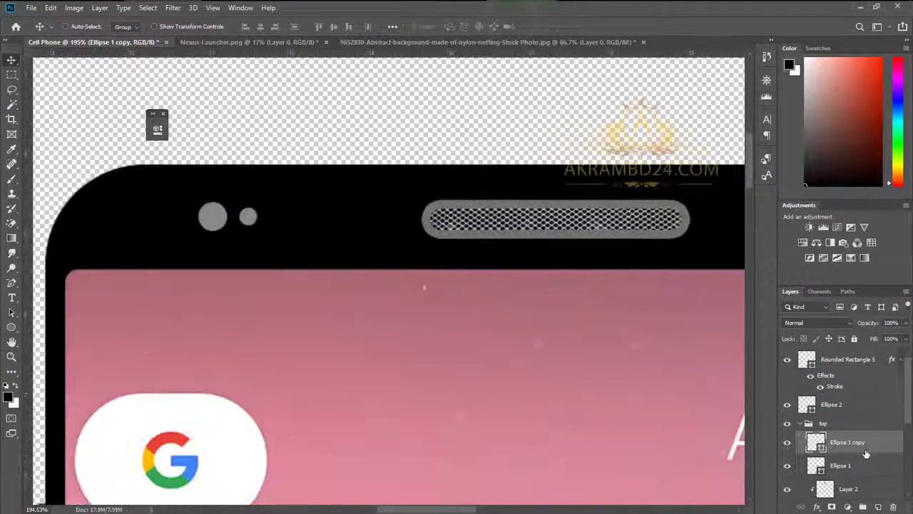
- Give the smaller camera circle a thin #898989 stroke sampled from the larger circle, positioned Center at 25% opacity
right_click(864, 450)
left_click(764, 47)
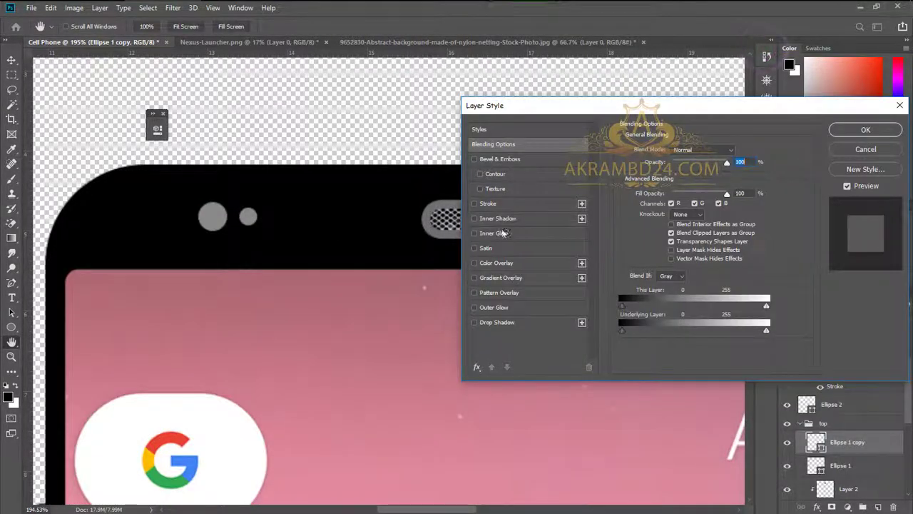
left_click(488, 205)
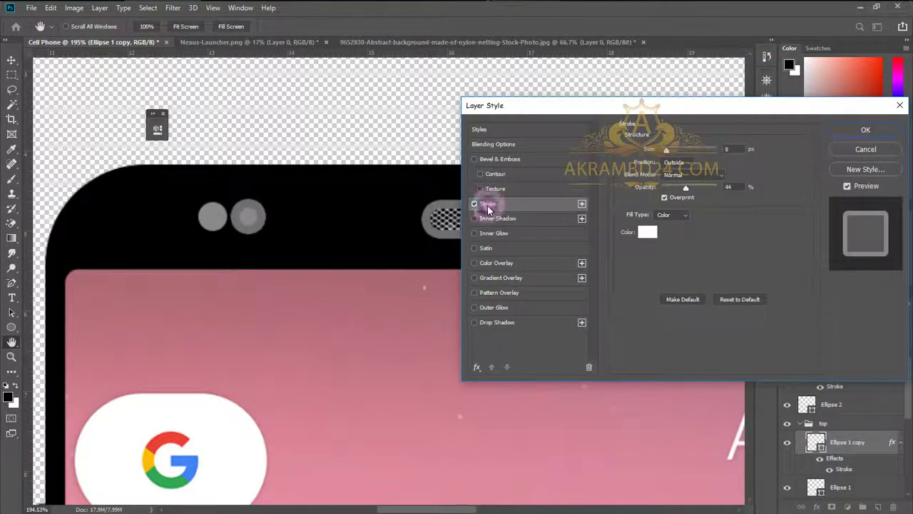
left_click(655, 231)
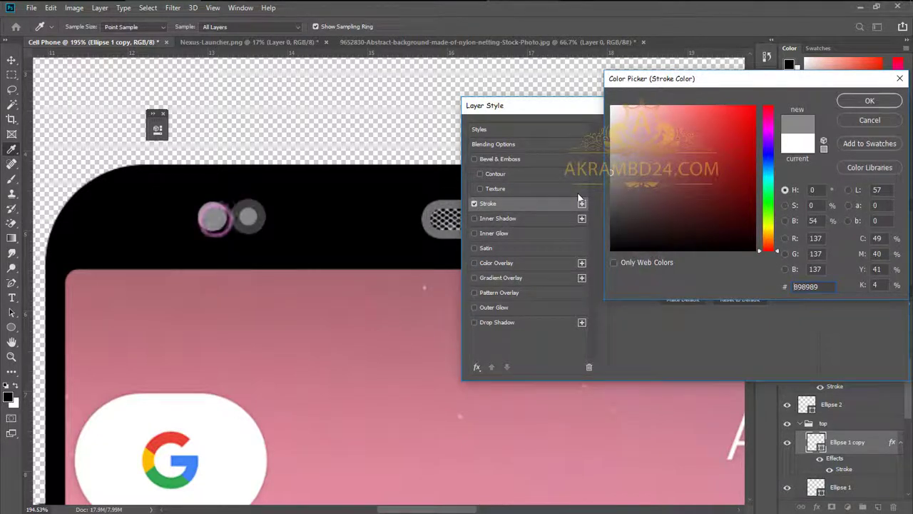
left_click(869, 100)
left_click_drag(668, 149, 662, 150)
left_click(452, 191, "ctrl")
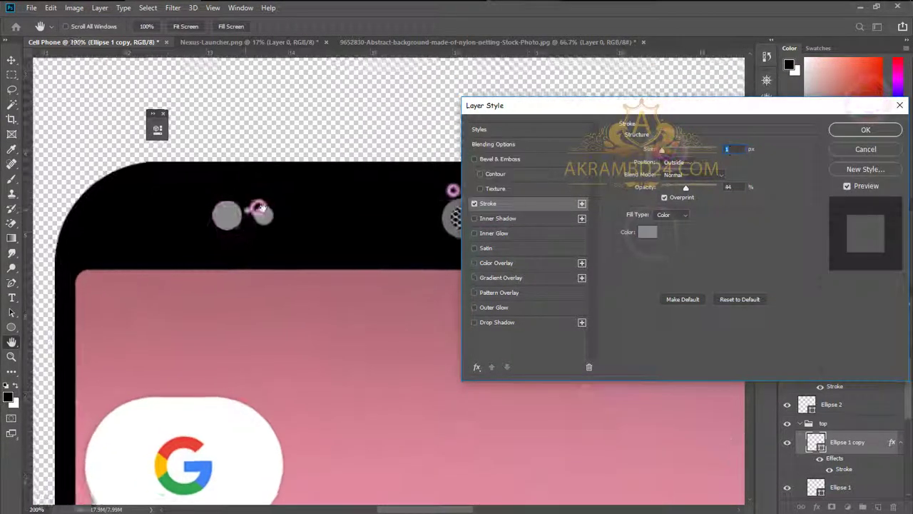
left_click(256, 206, "ctrl")
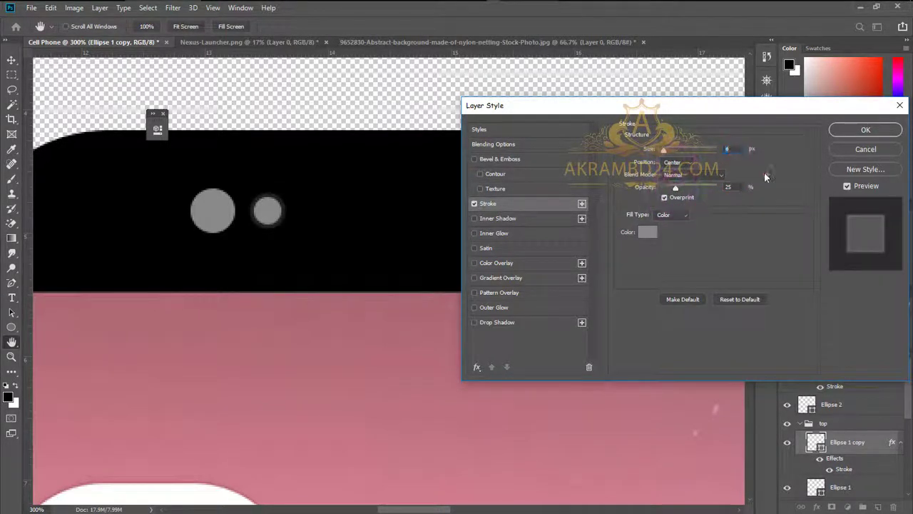
left_click(847, 134)
- Copy the smaller camera circle's stroke layer style onto the larger camera circle, Ellipse 1
right_click(819, 442)
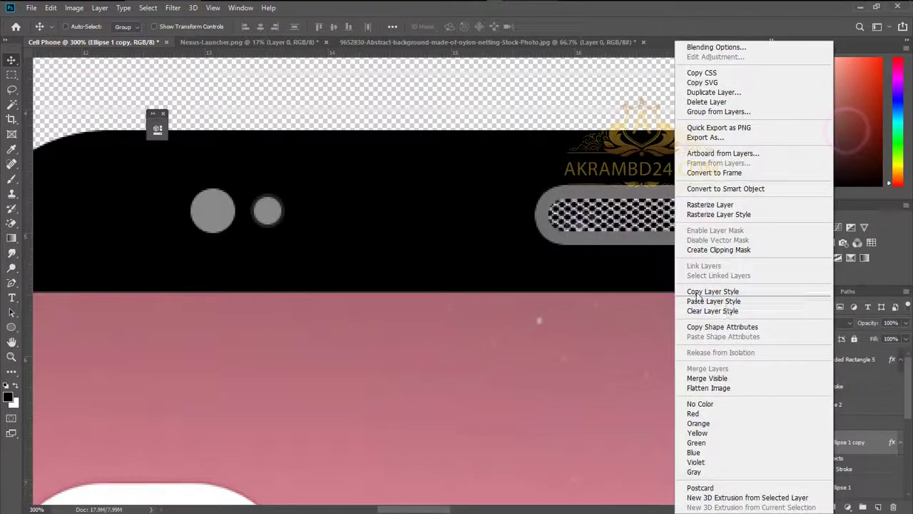
left_click(711, 293)
right_click(792, 488)
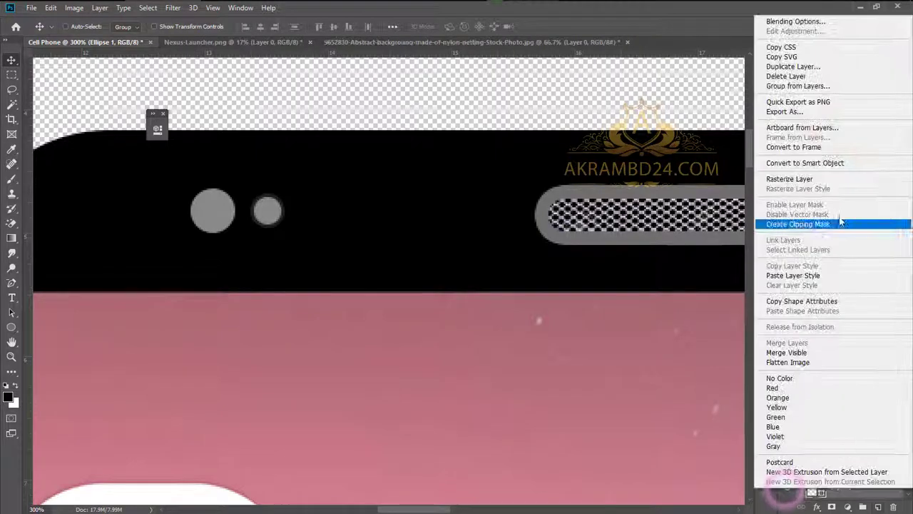
left_click(807, 277)
key("ctrl+0")
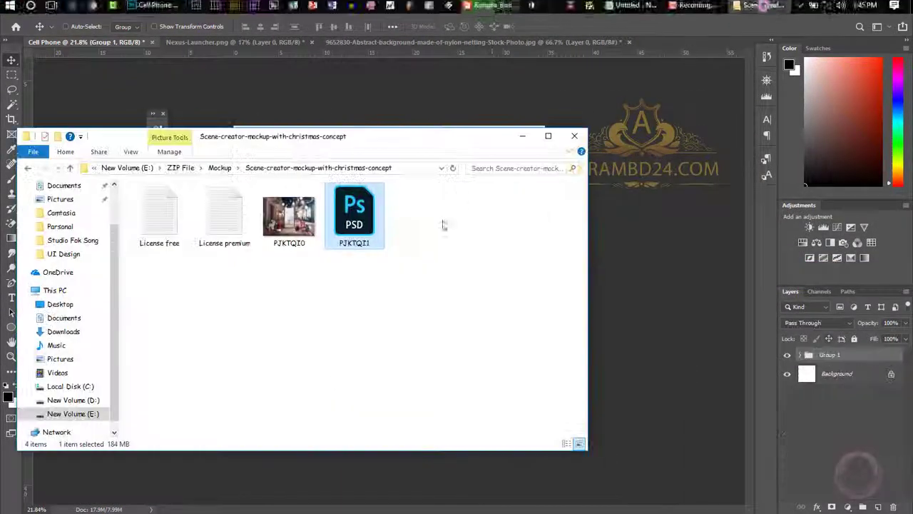
- Open the Christmas scene PJKTQI1.psd, bring the phone group into it and fit the phone between the Santa hat and the pine cone
left_click_drag(354, 214, 671, 40)
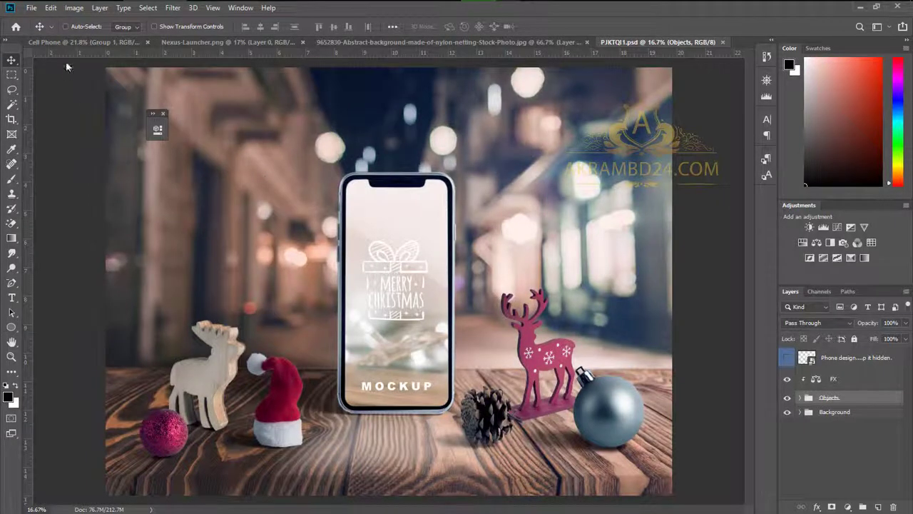
left_click(89, 41)
left_click_drag(437, 256, 374, 298)
key("ctrl+t")
left_click_drag(417, 209, 440, 165)
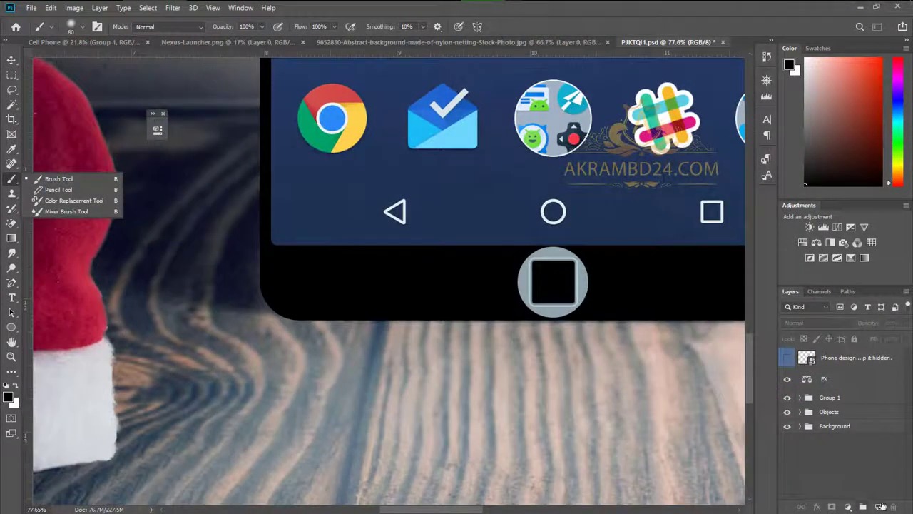
- Add a new layer and brush a soft black shadow along the phone's lower edge where it meets the wooden table
left_click(879, 506)
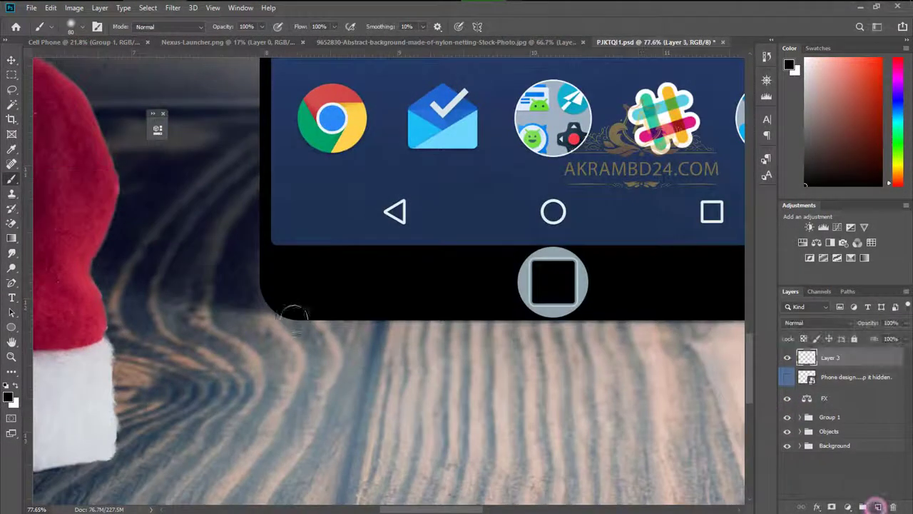
left_click(7, 396)
left_click(869, 101)
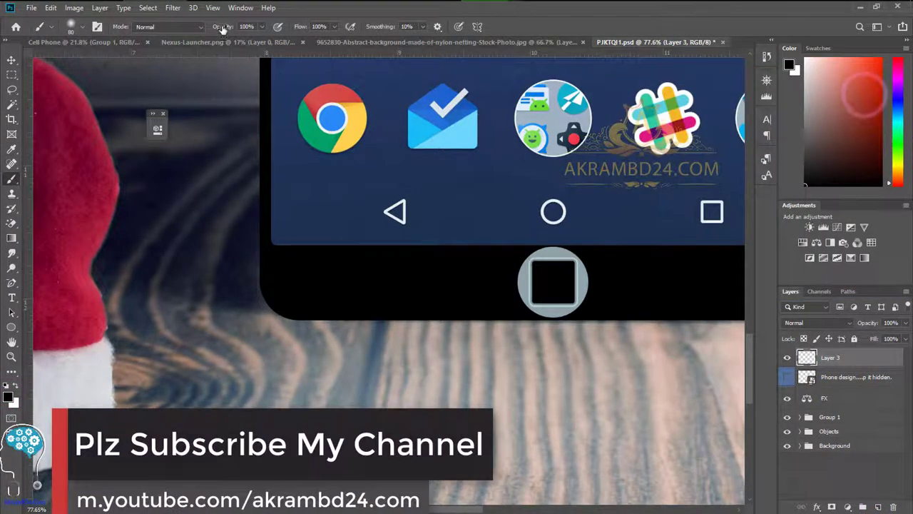
left_click_drag(275, 326, 624, 320)
left_click_drag(563, 319, 430, 318)
left_click_drag(557, 373, 340, 357)
mouse_move(406, 312)
left_mouse_down()
mouse_move(601, 306)
mouse_move(261, 312)
left_mouse_up()
left_click_drag(540, 331, 516, 338)
left_click(871, 325)
key("ctrl+z")
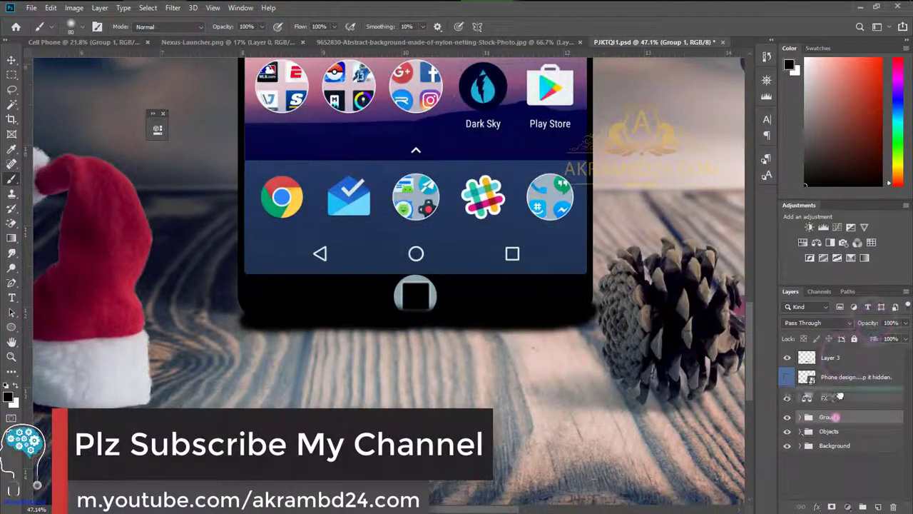